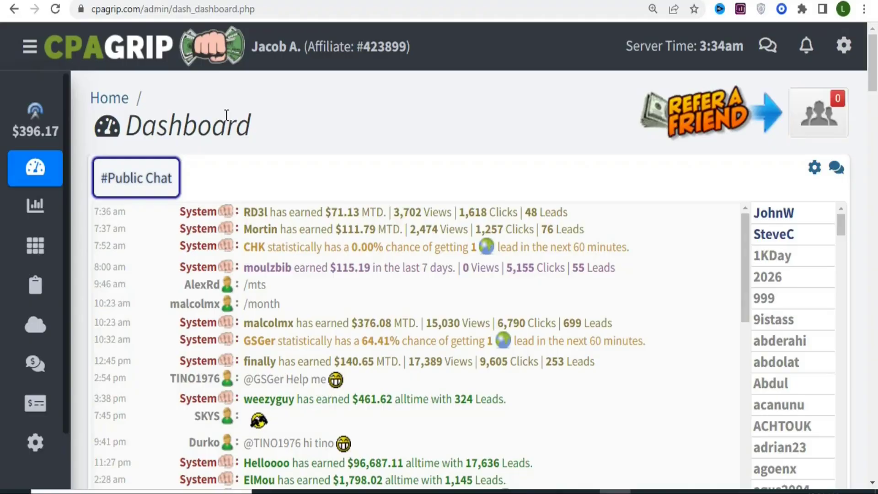
- Expand CPAGrip's Monetization Tools menu to view options like URL / File Lockers
mouse_move(30, 128)
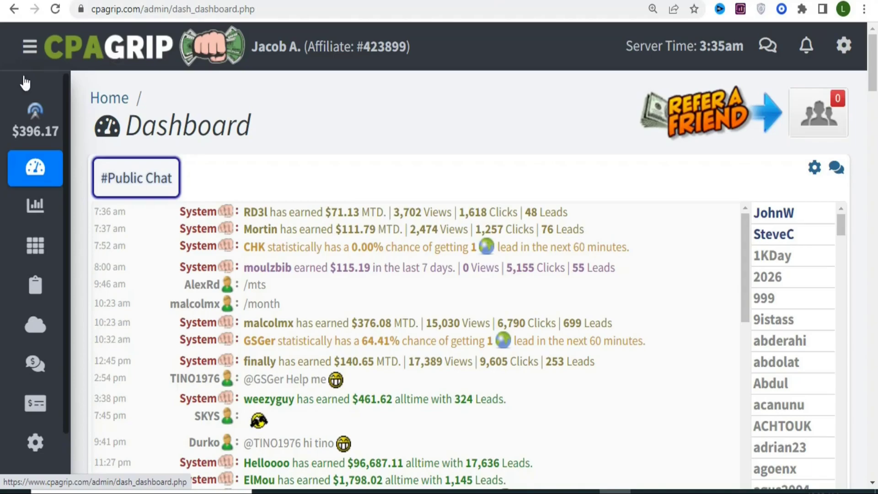
mouse_move(64, 95)
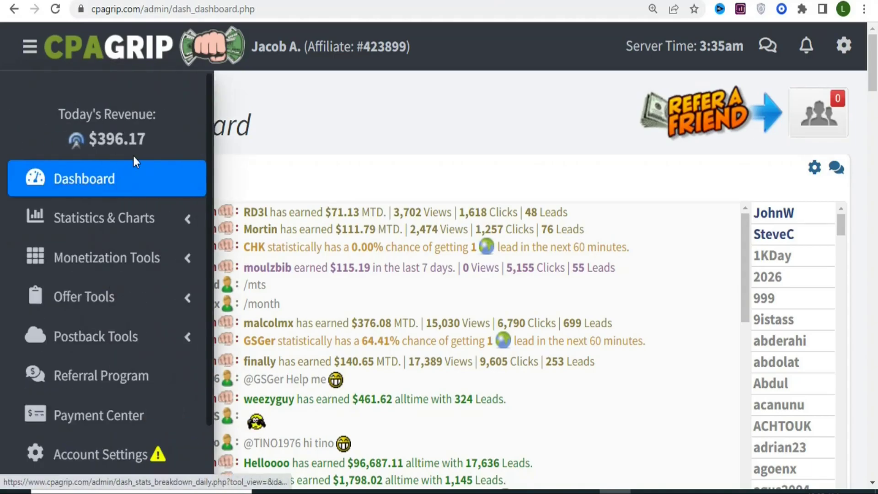
click(119, 258)
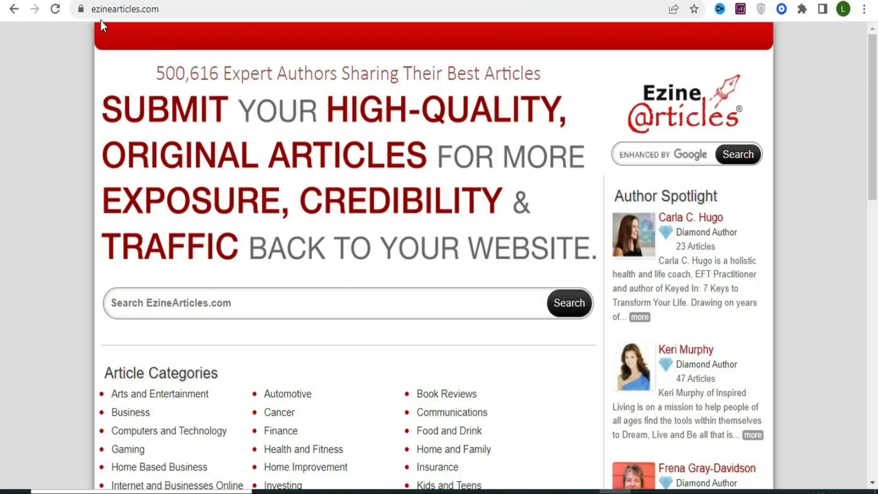
- Open the 'Don't Fall Prey to Victim Mentality' article from EzineArticles' Recent Articles
drag(874, 71, 874, 159)
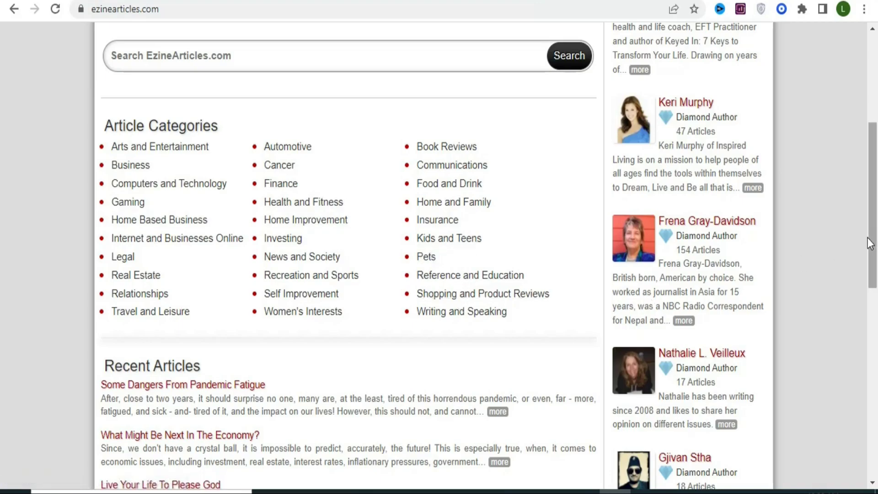
scroll(874, 247, down, 1)
scroll(876, 249, down, 1)
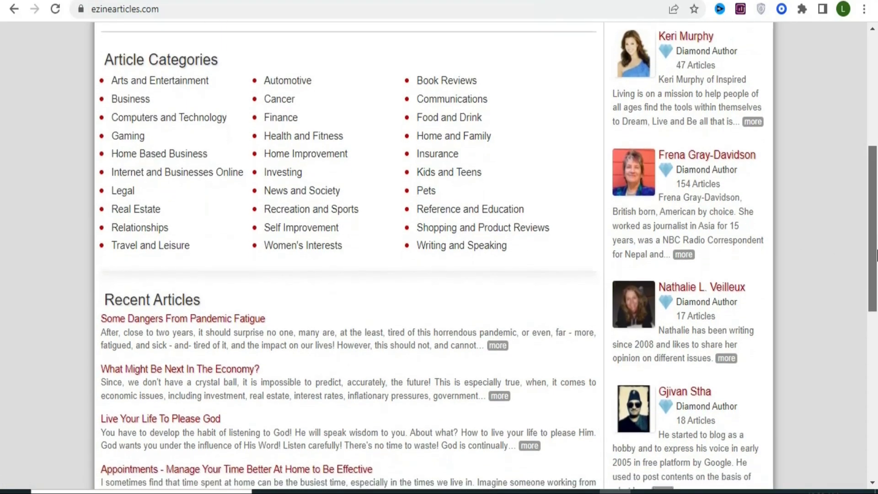
scroll(876, 252, up, 1)
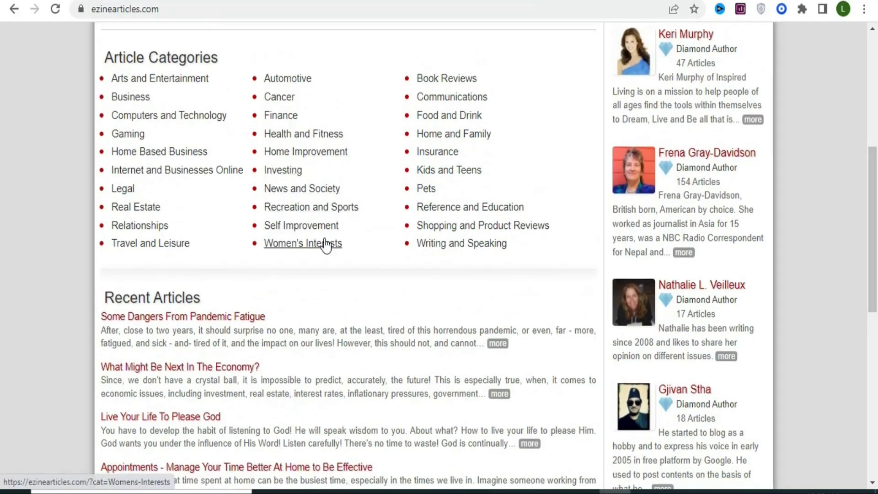
scroll(876, 226, down, 4)
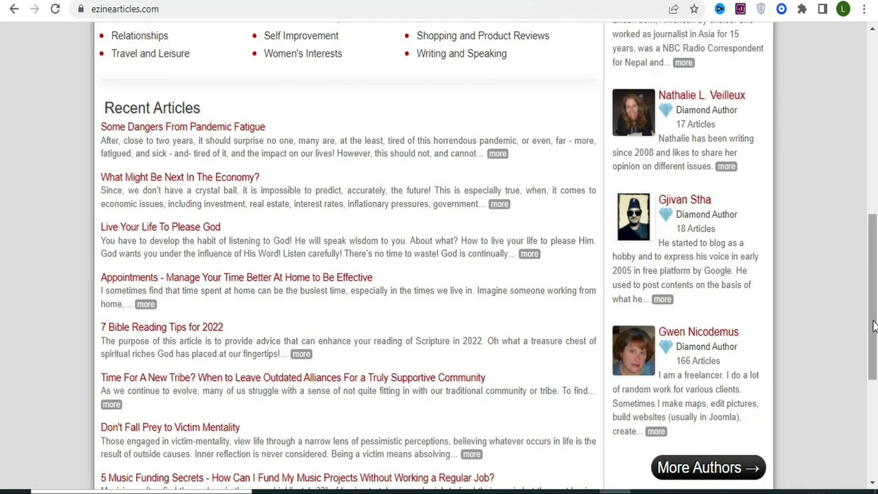
scroll(872, 320, down, 1)
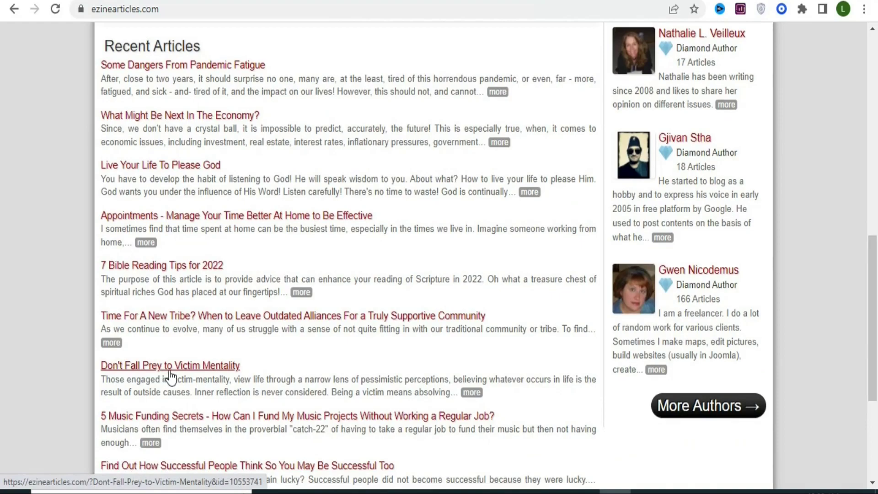
click(231, 374)
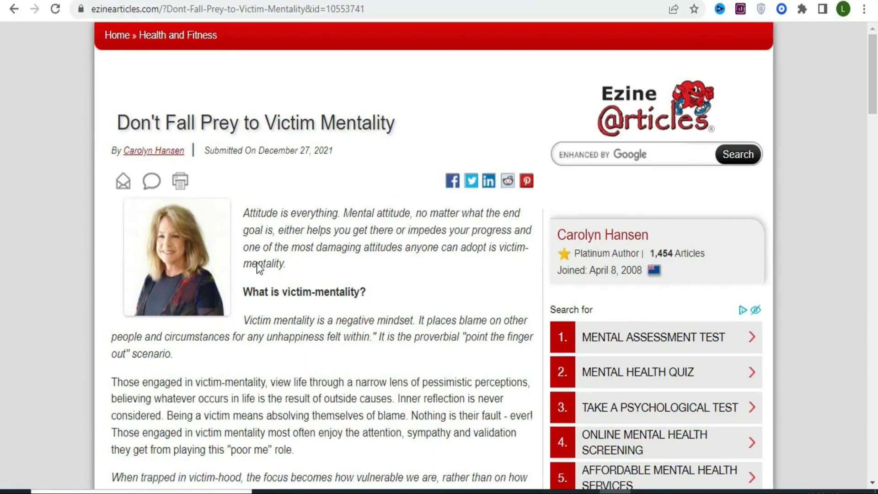
- Copy the Victim Mentality article body and switch to the 'Attitude is everything' Google Doc
drag(244, 213, 351, 315)
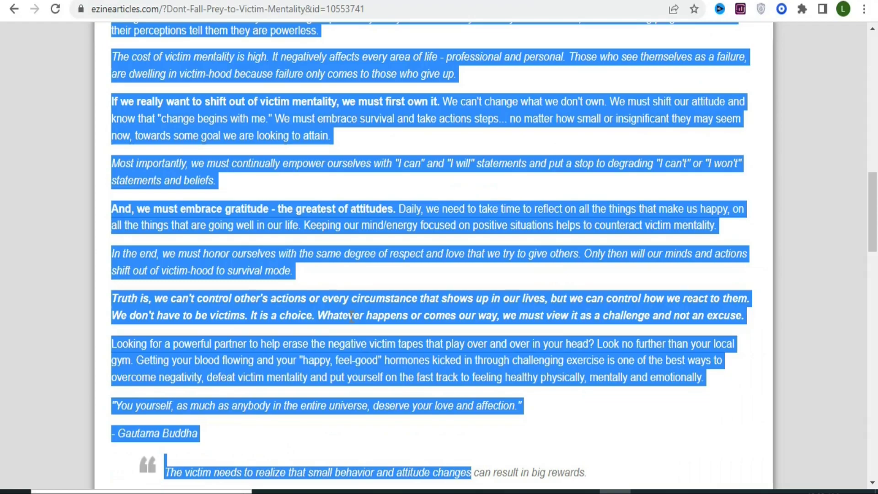
right_click(352, 316)
click(391, 322)
key(ctrl+Tab)
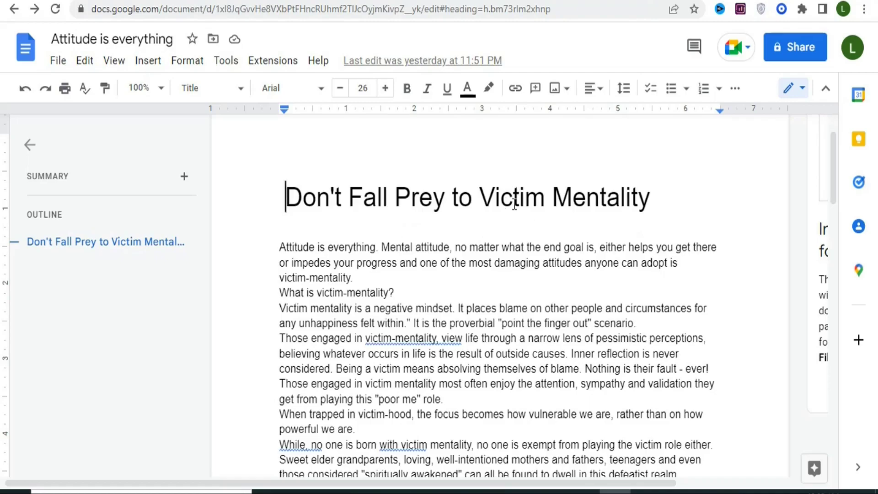
- Share 'Attitude is everything' so anyone with the link can view, and copy the link
drag(837, 173, 830, 110)
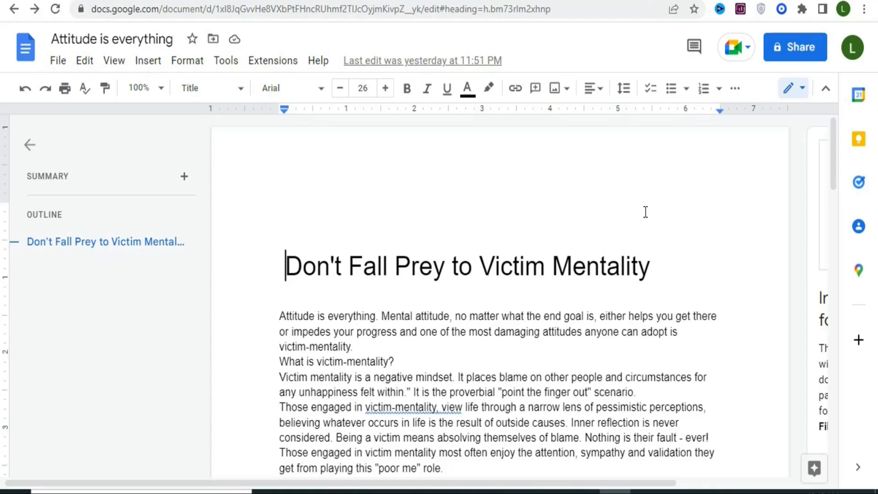
click(807, 59)
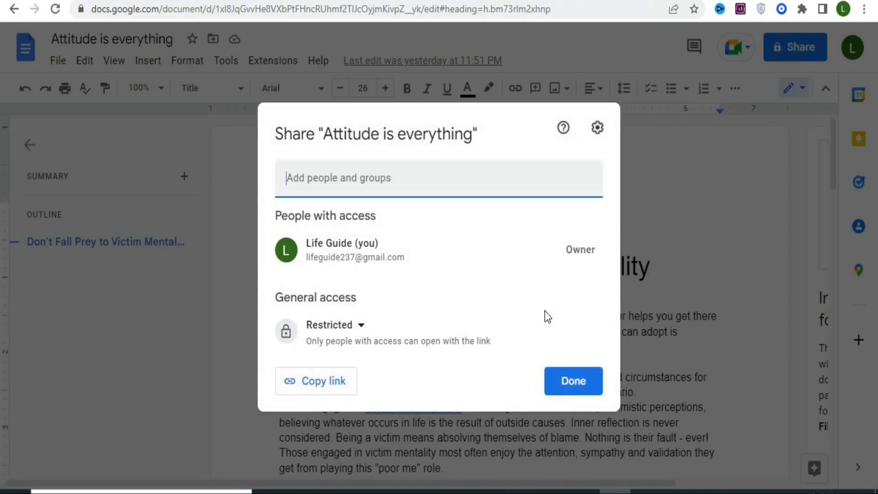
click(361, 326)
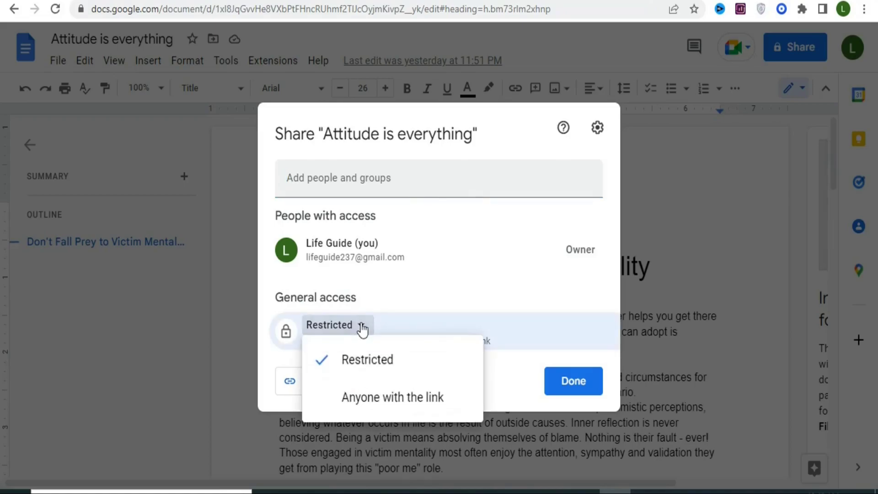
click(337, 398)
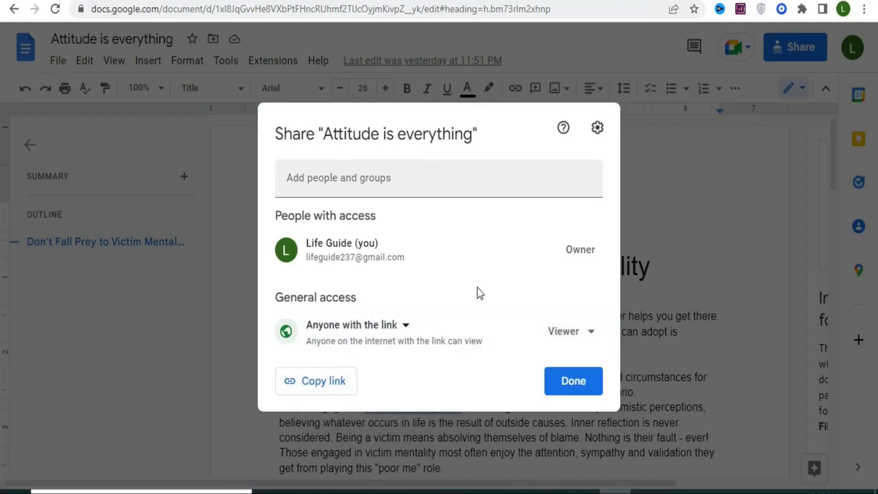
click(326, 389)
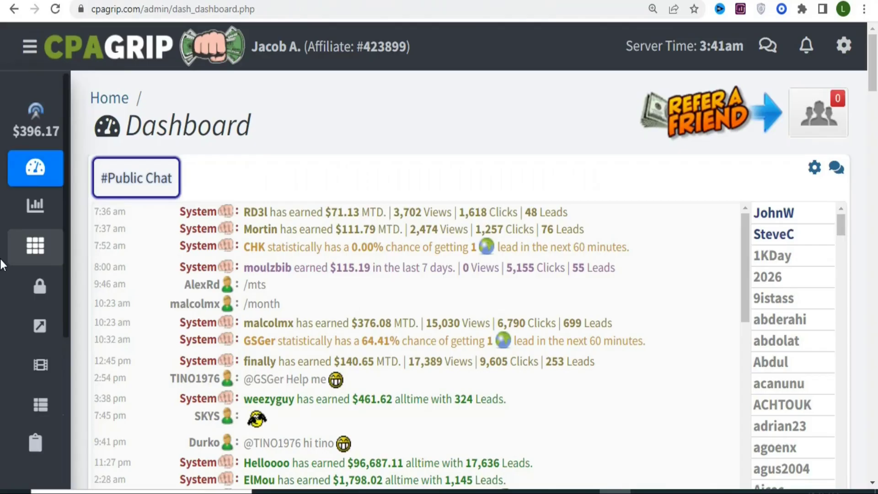
mouse_move(102, 274)
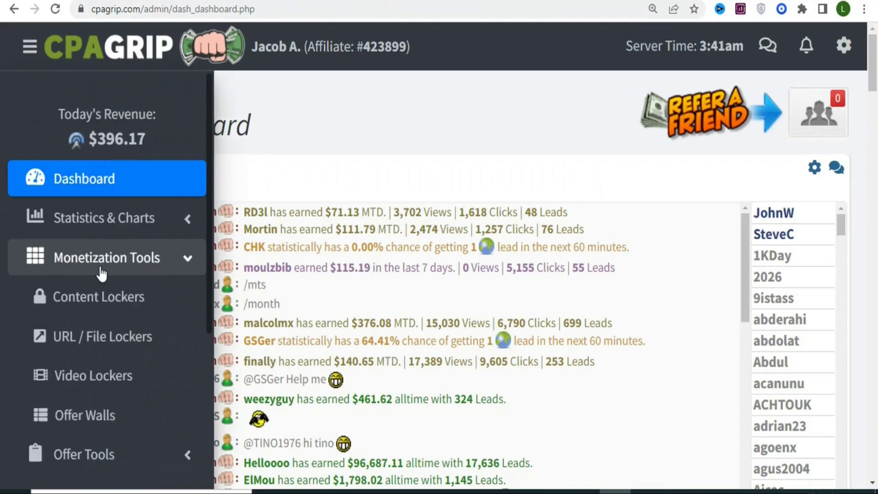
- Create a new URL locker under URL / File Lockers and accept the Terms of Service
click(79, 347)
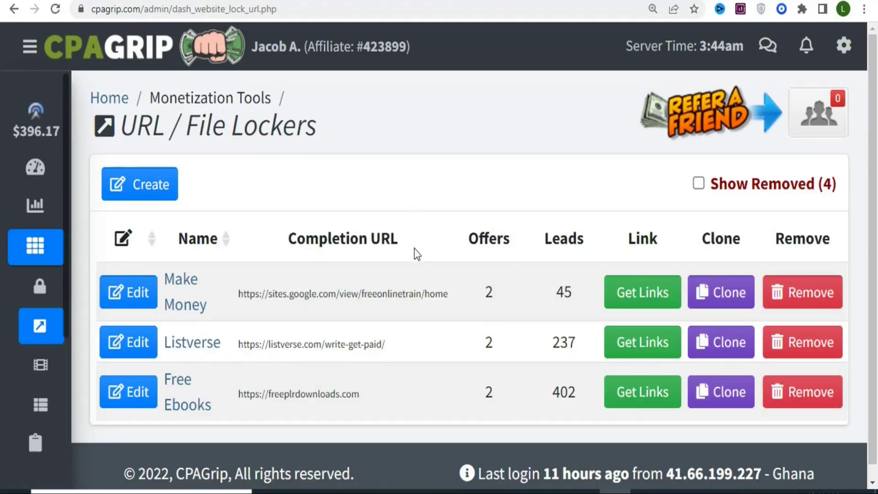
click(156, 193)
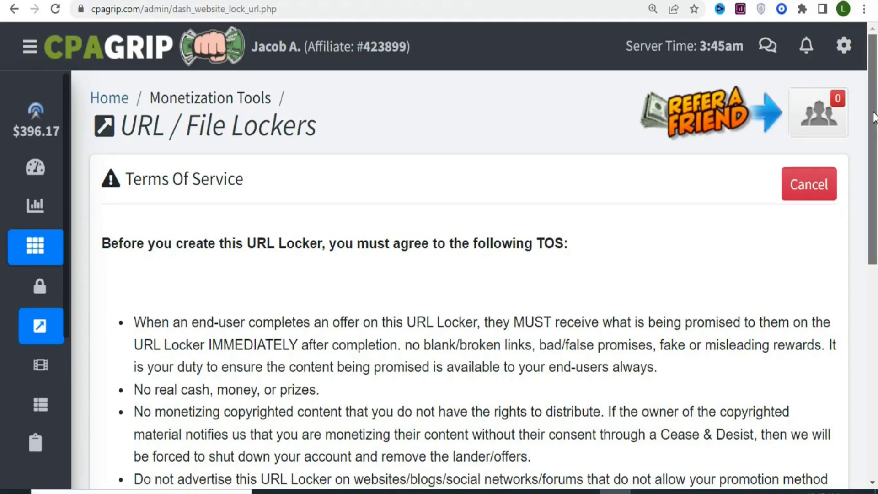
scroll(873, 116, down, 9)
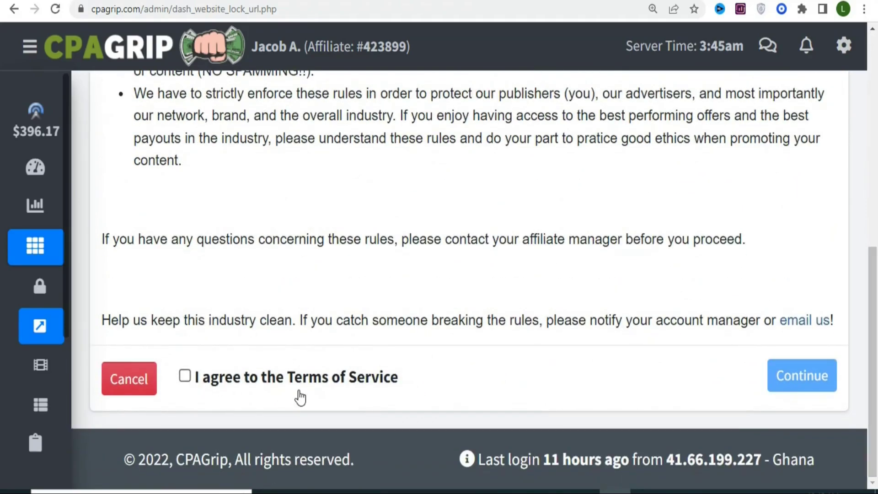
click(185, 376)
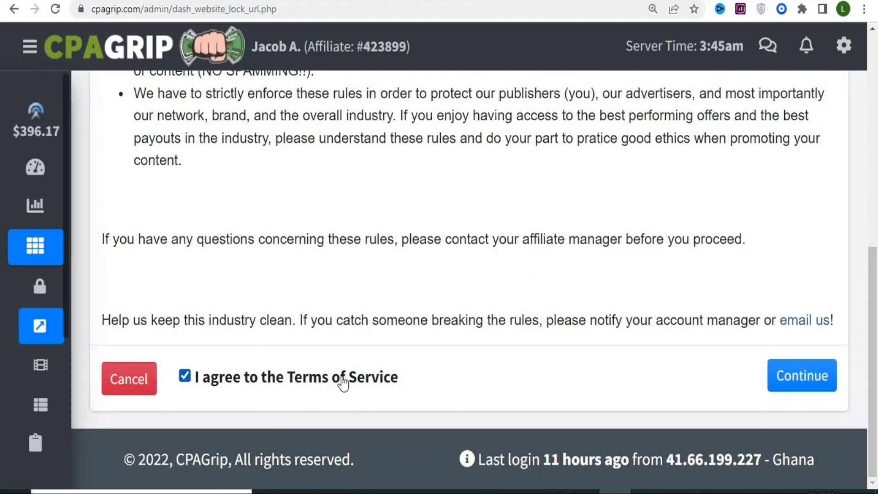
click(800, 379)
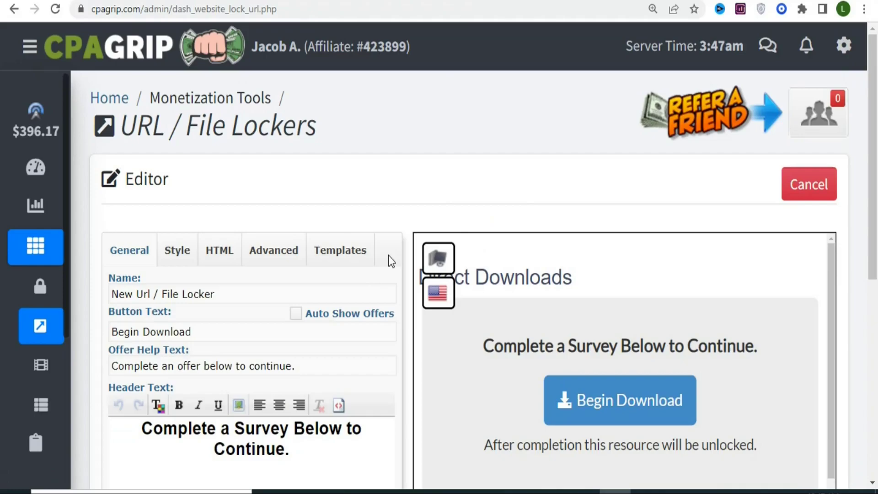
- Apply the Human Verification template and preview its survey offers
click(335, 259)
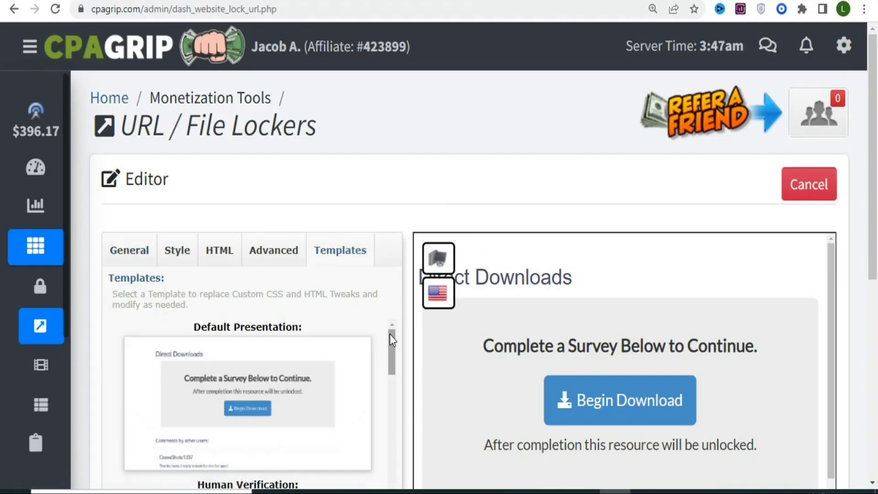
scroll(877, 127, down, 4)
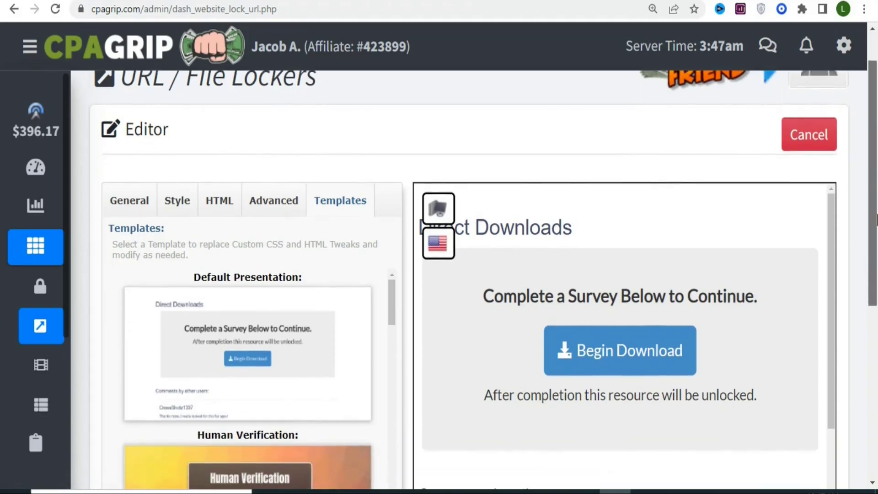
mouse_move(391, 165)
mouse_down()
mouse_move(390, 397)
mouse_move(398, 160)
mouse_up()
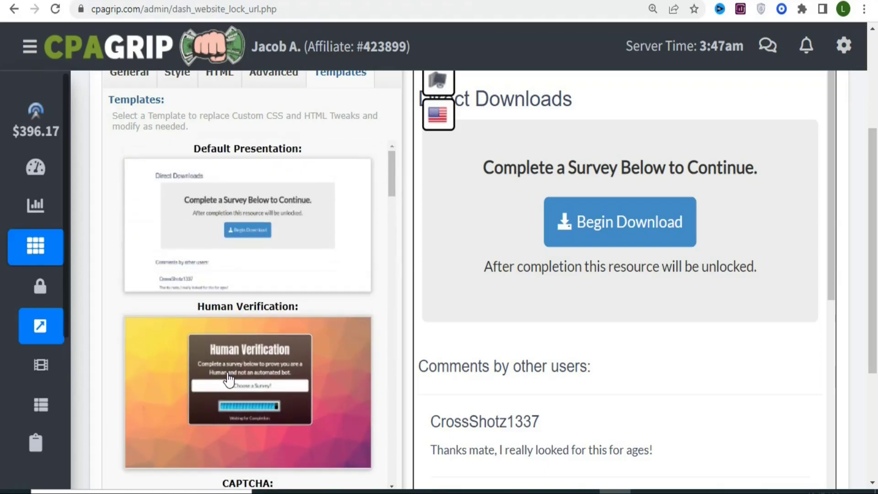
click(253, 369)
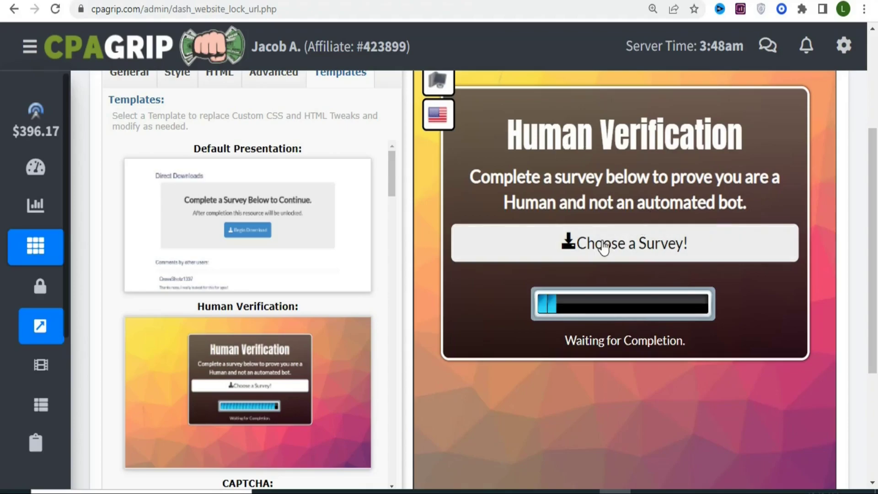
click(623, 253)
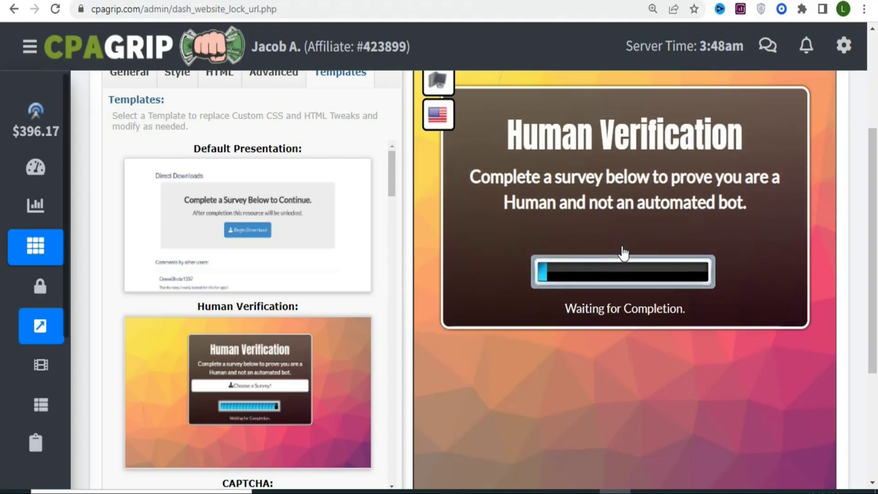
scroll(620, 297, up, 2)
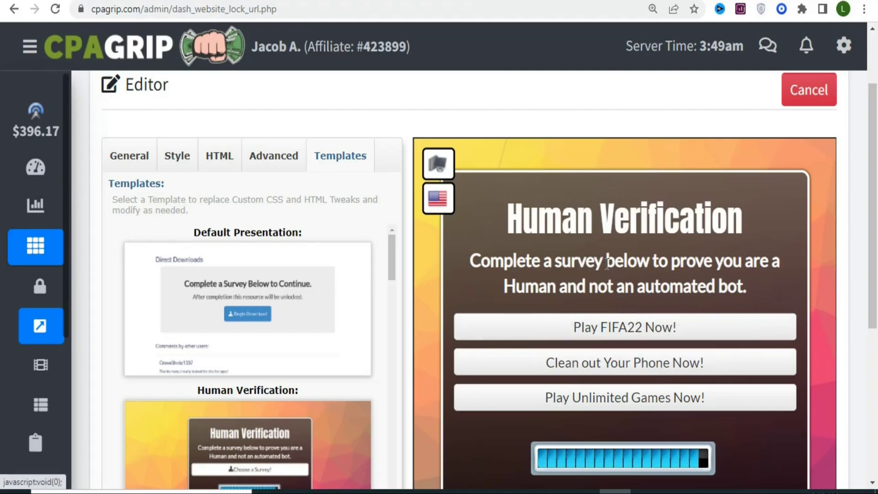
click(132, 162)
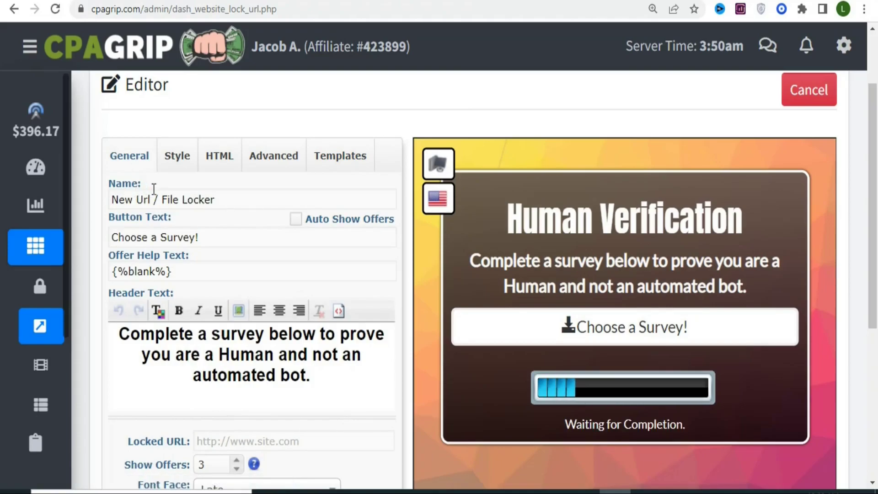
- Name the locker 'Mentality' and keep the number of offers shown at 3
click(222, 198)
key(BackSpace)
key(BackSpace)
key(BackSpace)
key(BackSpace)
key(BackSpace)
key(BackSpace)
key(BackSpace)
key(BackSpace)
key(BackSpace)
key(BackSpace)
key(BackSpace)
key(BackSpace)
key(BackSpace)
key(BackSpace)
key(BackSpace)
key(BackSpace)
key(BackSpace)
key(BackSpace)
key(BackSpace)
key(BackSpace)
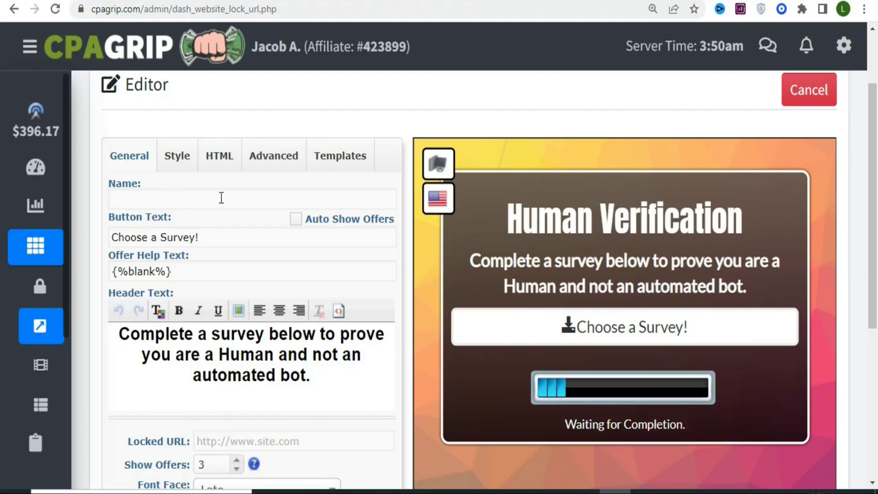
text(ME)
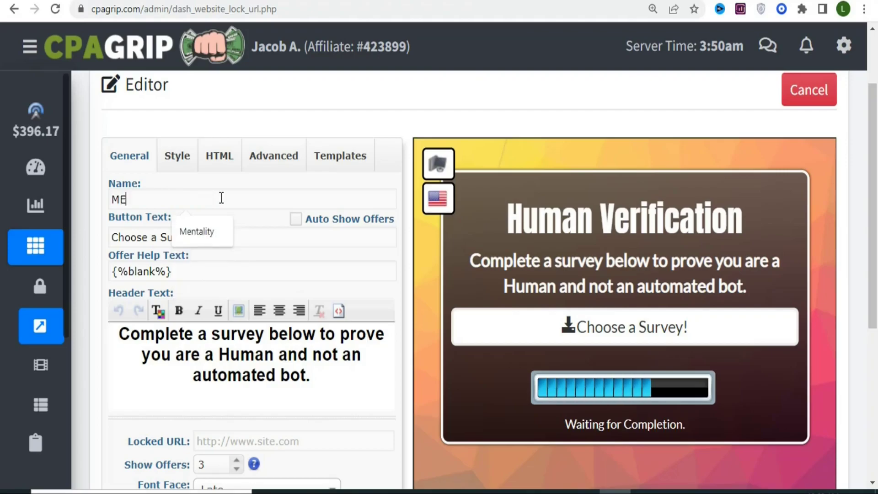
click(213, 232)
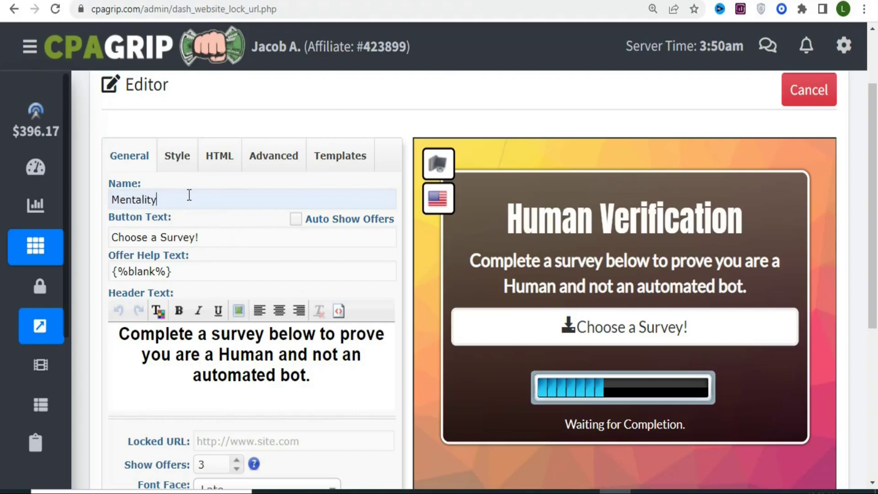
drag(876, 124, 877, 273)
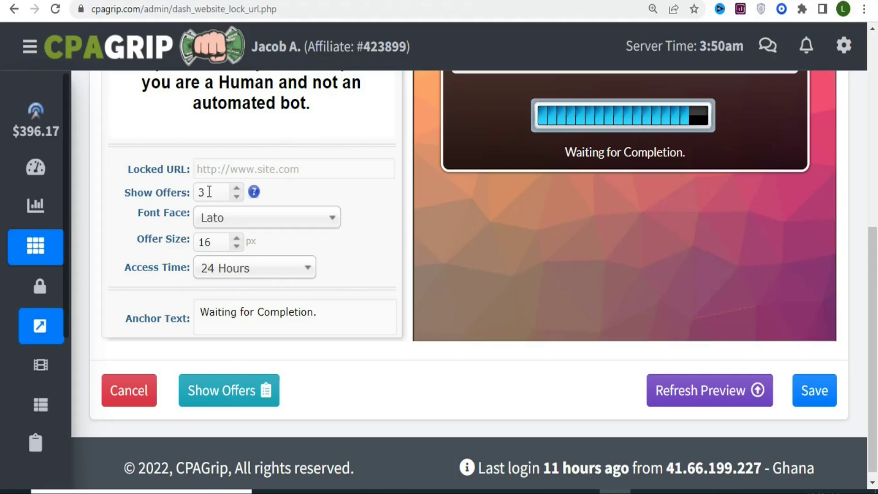
scroll(206, 204, up, 1)
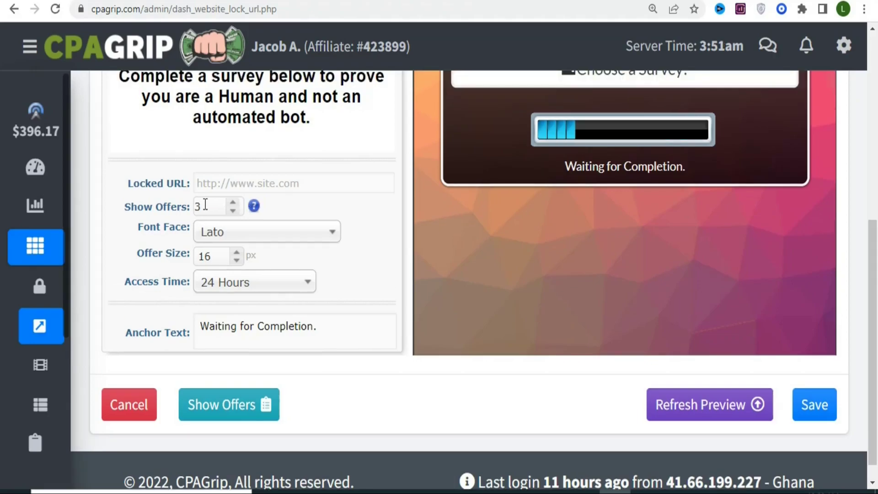
click(232, 211)
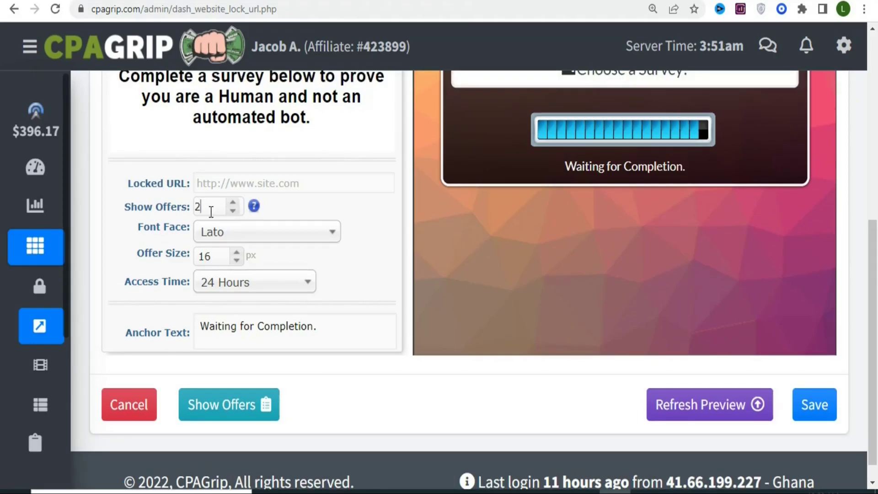
click(232, 201)
click(232, 201)
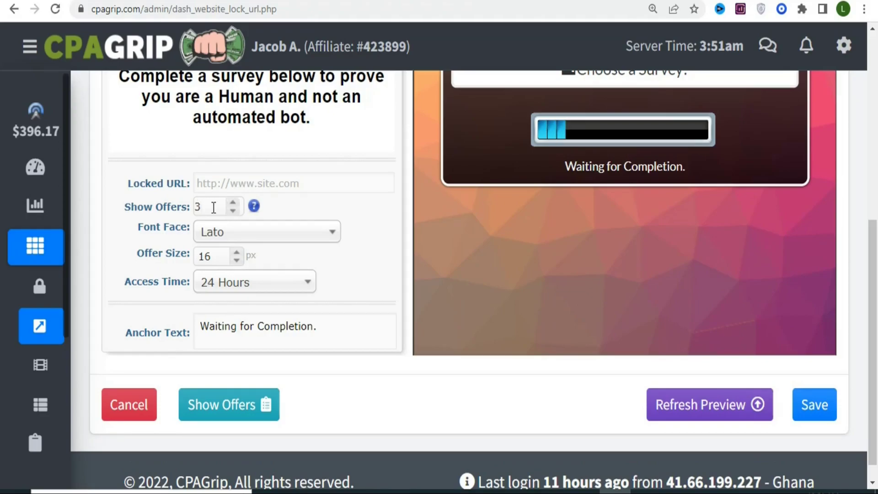
- Set access time to Forever and paste the Google Docs link as the Locked URL
click(266, 288)
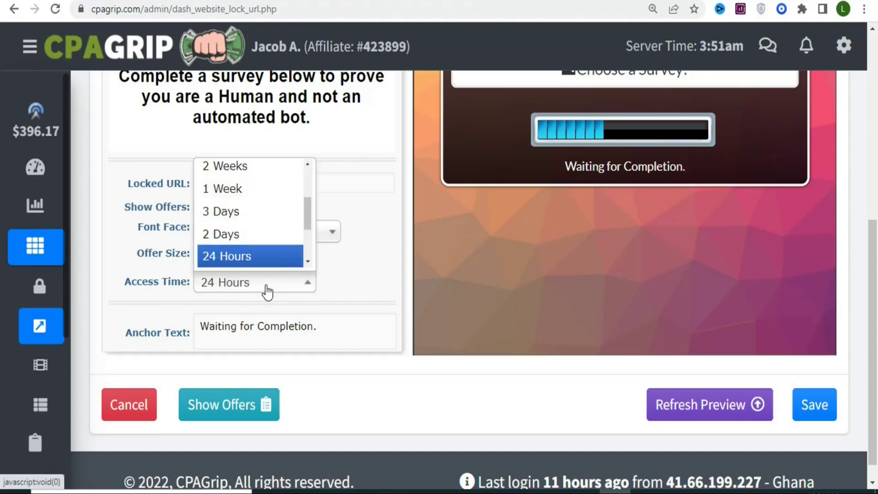
drag(307, 211, 310, 178)
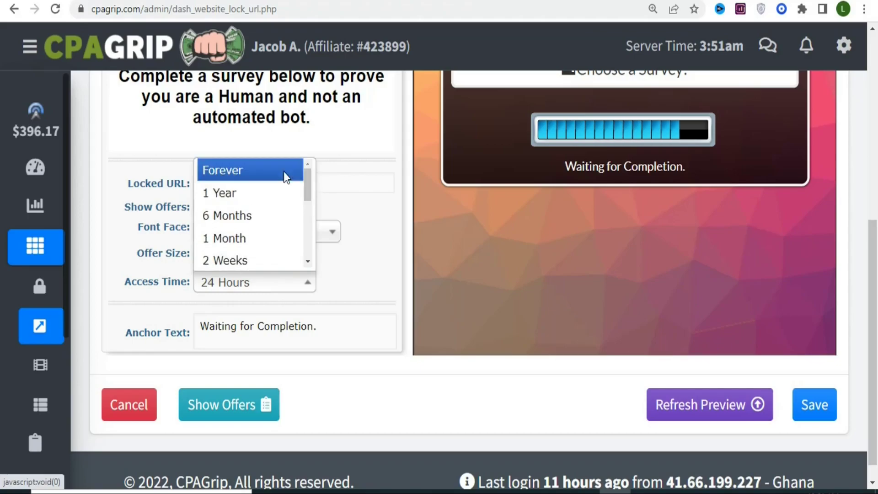
click(269, 176)
scroll(249, 274, down, 1)
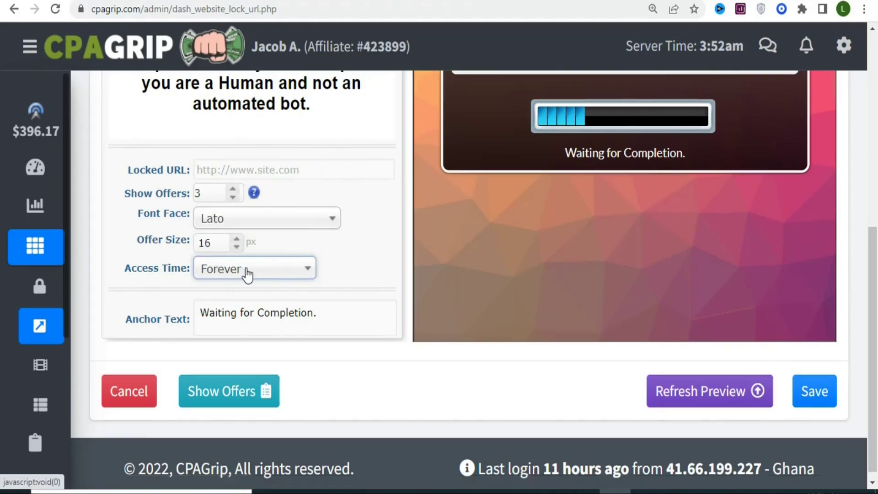
right_click(231, 170)
click(269, 279)
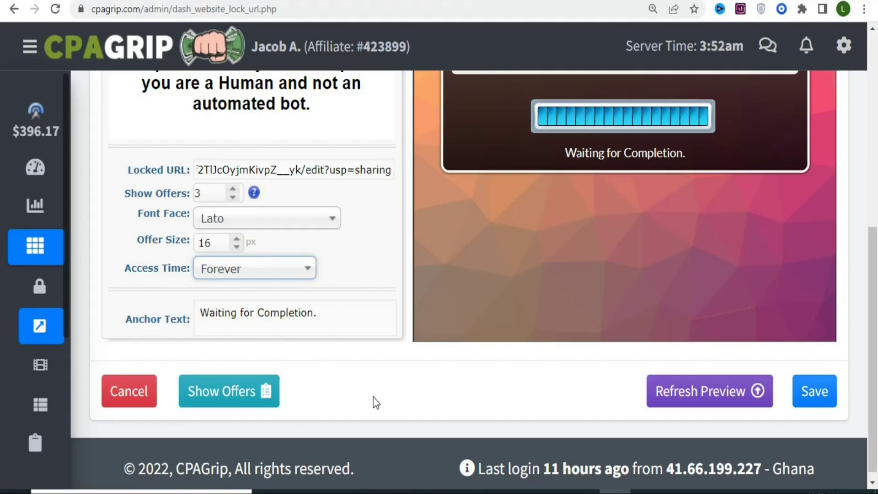
- Save the Mentality locker
click(826, 406)
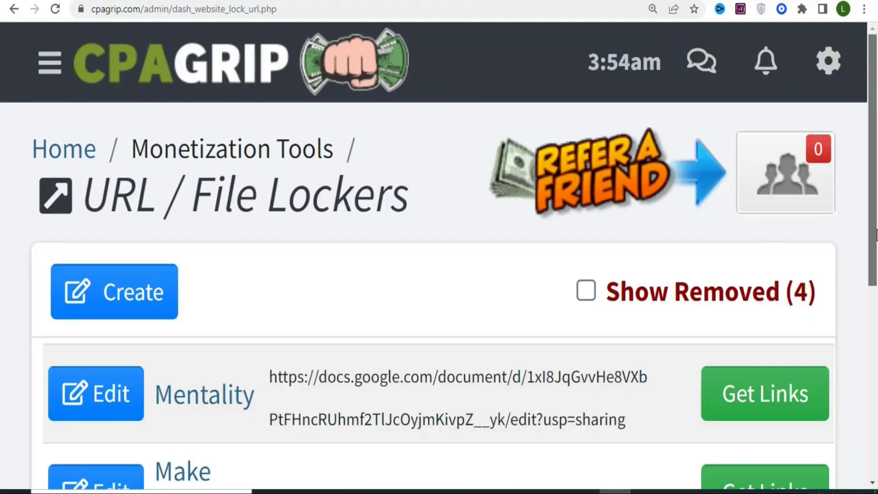
scroll(876, 226, down, 3)
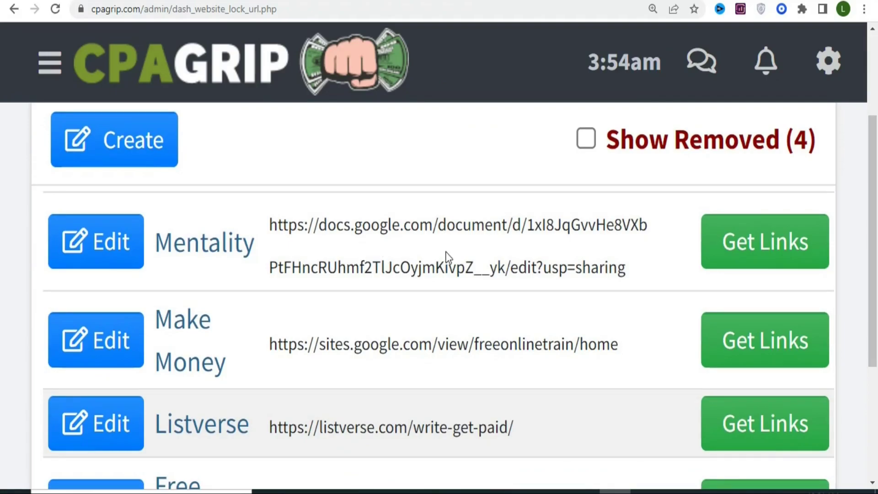
click(743, 262)
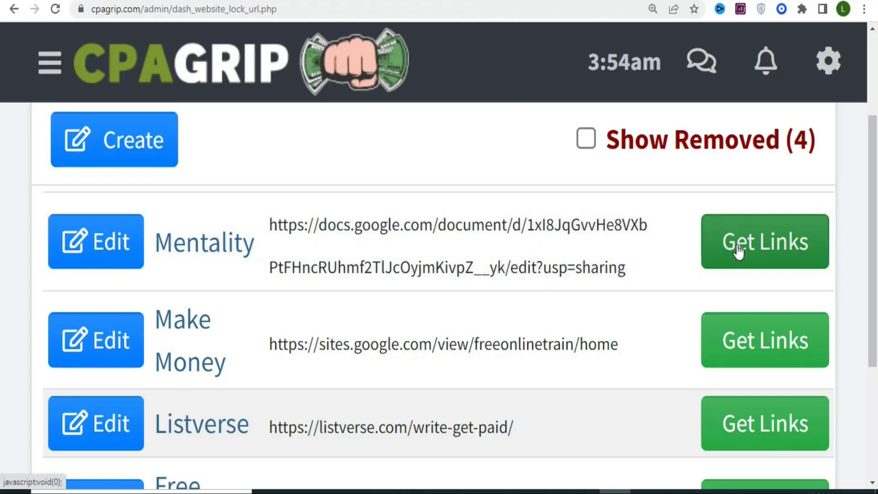
- Generate the Mentality locker link on getafilenow.com and copy it
click(738, 252)
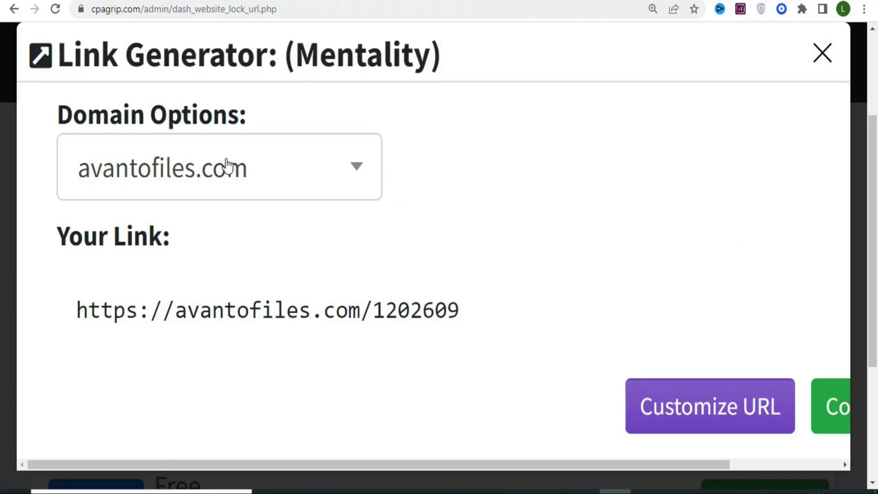
click(353, 177)
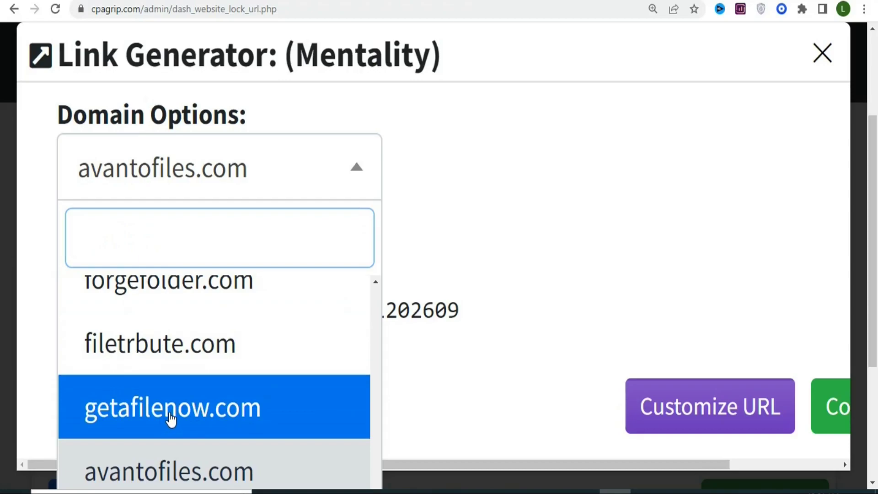
click(171, 418)
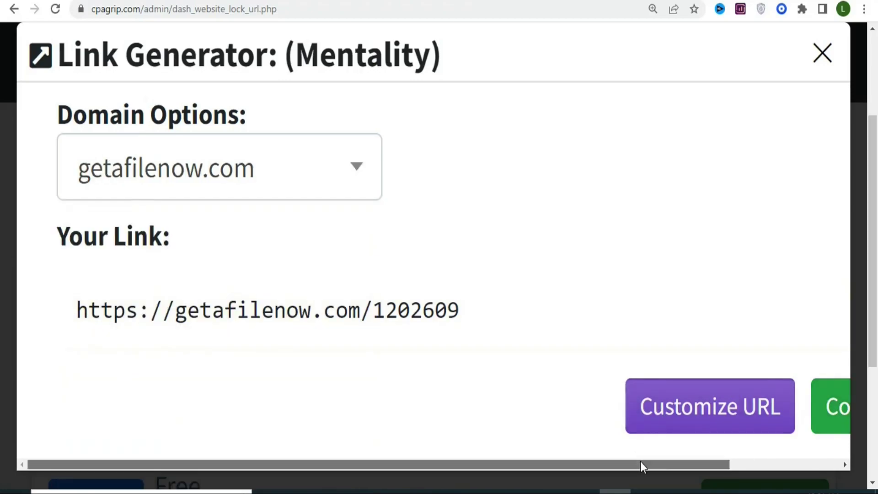
drag(641, 464, 780, 453)
click(731, 394)
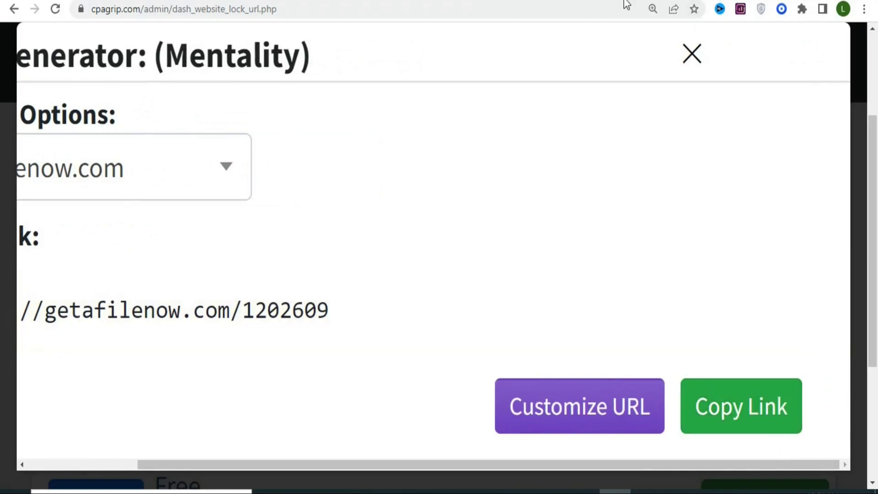
- Load the getafilenow.com/1202609 link in a new tab and reveal its three survey offers
key(ctrl+t)
click(423, 10)
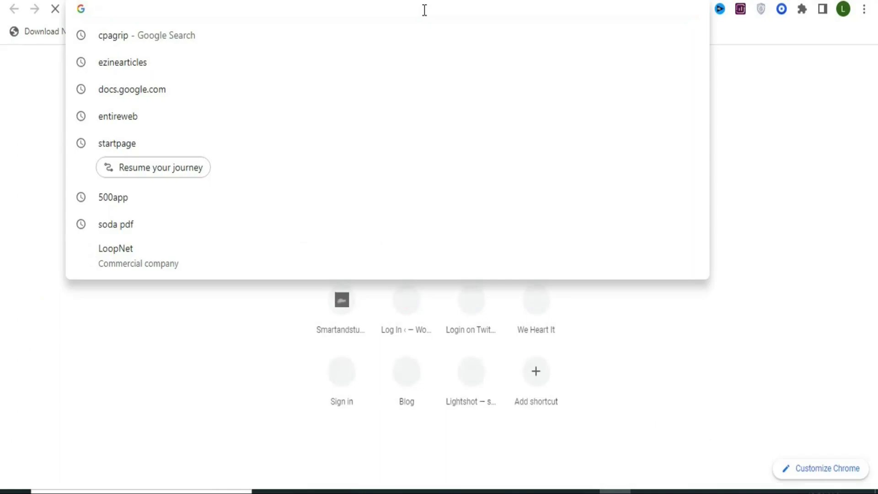
key(ctrl+v)
key(Return)
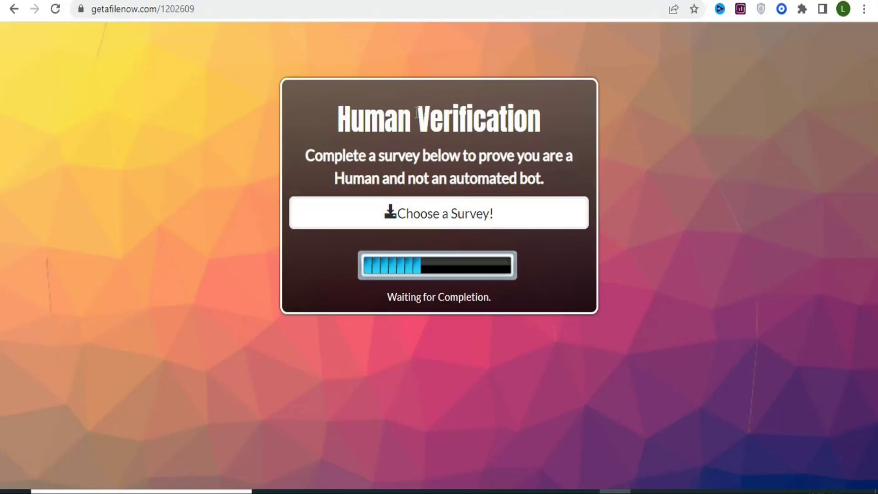
click(443, 212)
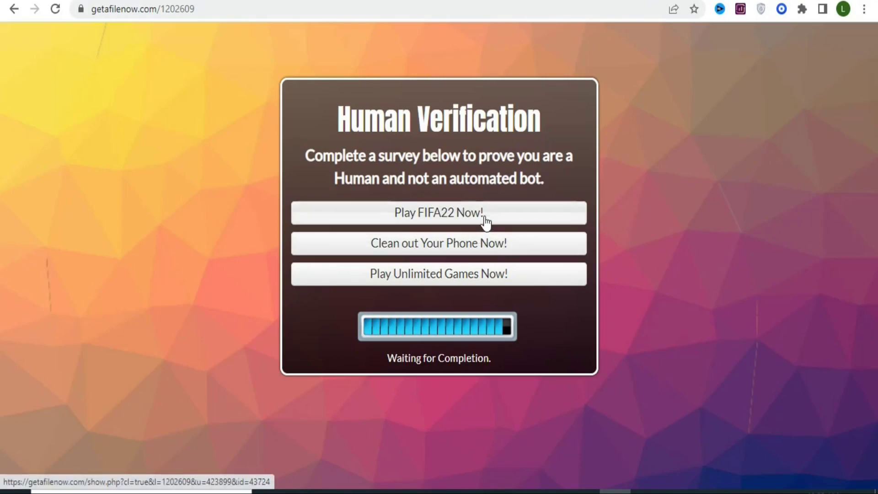
click(761, 9)
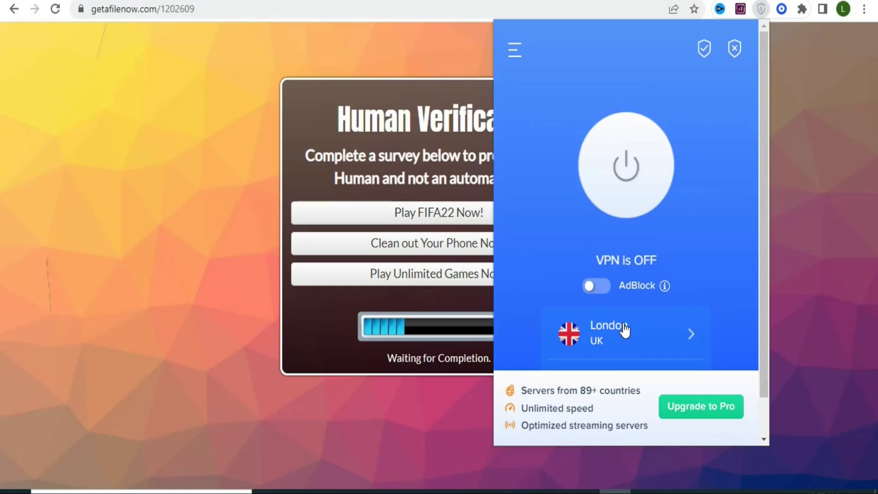
- Switch the VPN on through London, UK and reload the locker link in a fresh tab
click(648, 174)
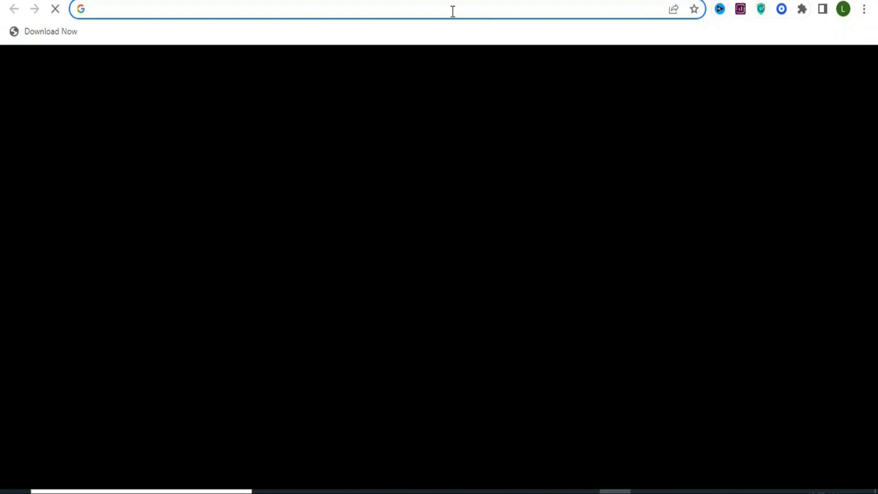
click(453, 11)
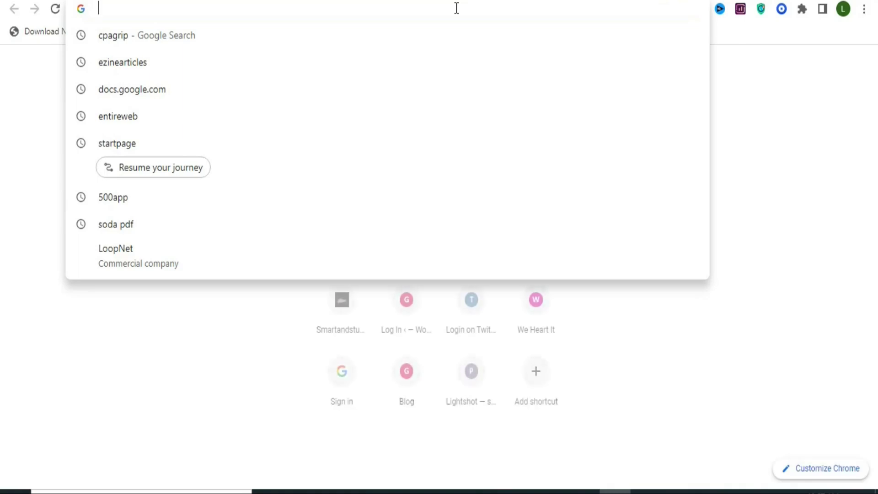
text(https://getafilenow.com/1202609)
key(Return)
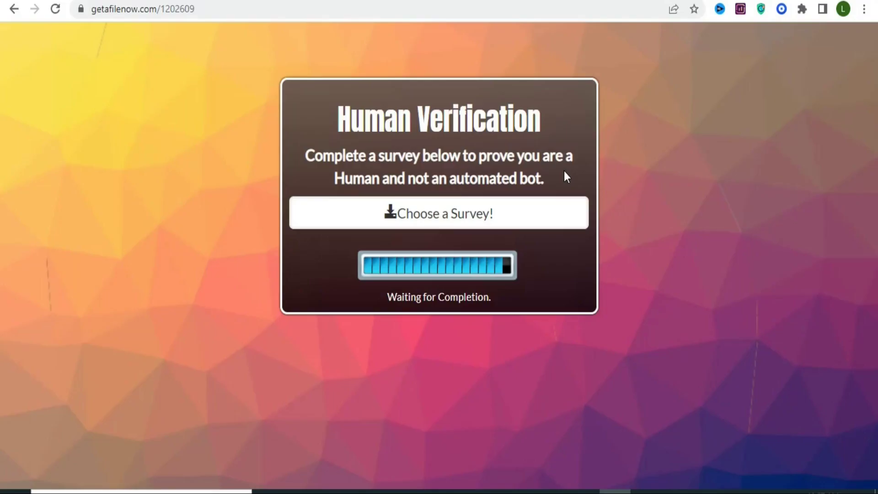
- Reveal the locker's gift-card survey offers with the VPN on
click(449, 218)
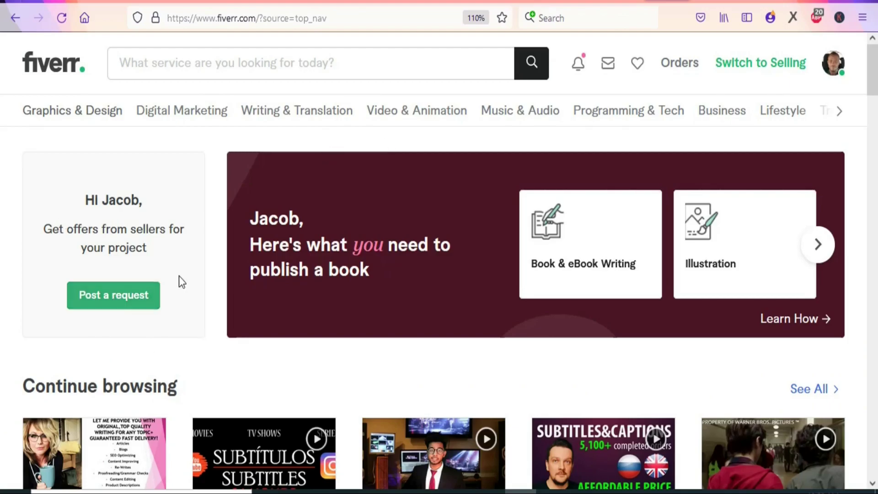
- Start a new buyer request and paste the description for rewriting and correcting 20 article pages
click(118, 307)
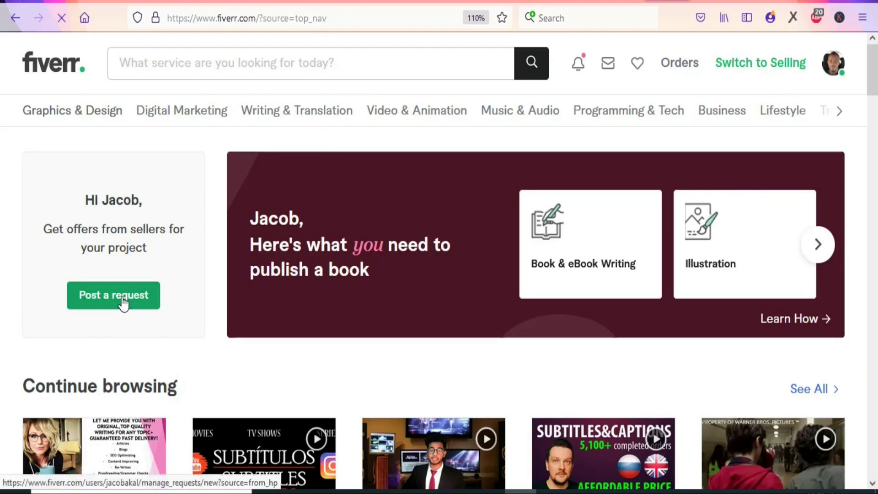
scroll(815, 142, down, 3)
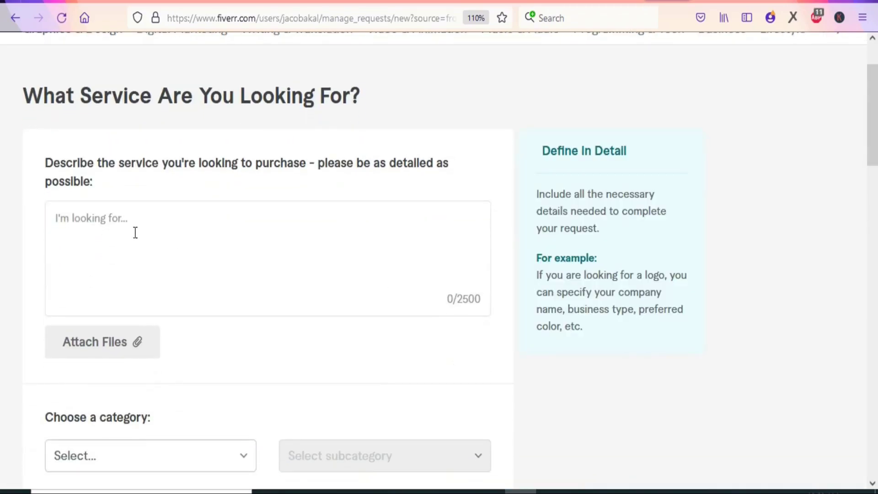
click(150, 225)
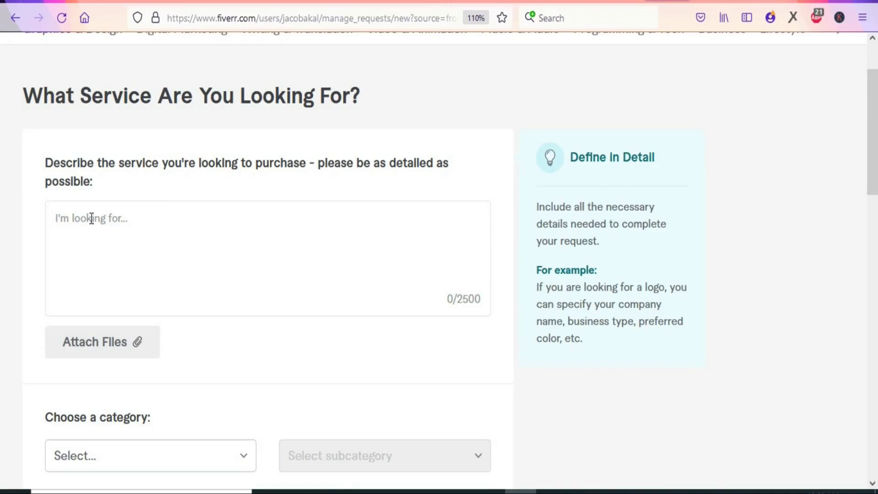
text(We are hiring an expert who can rewrite articles and also correct errors. We have 20 pages and also we will give you some samples)
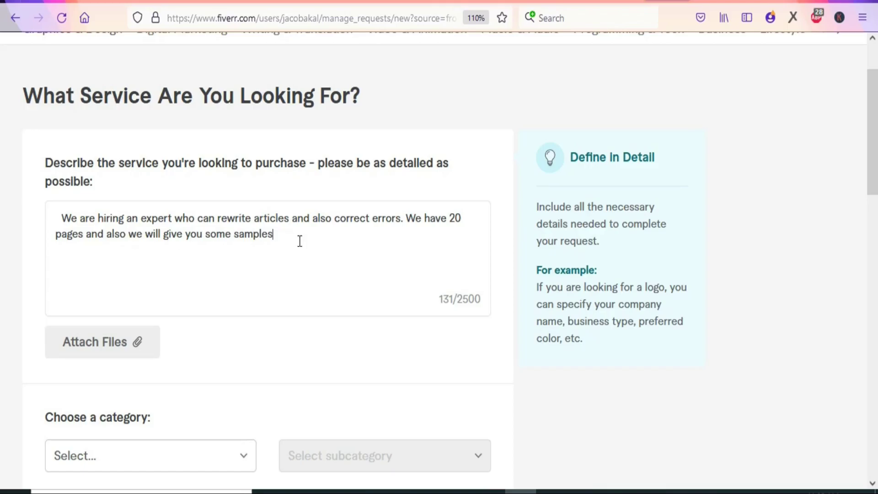
scroll(300, 241, down, 2)
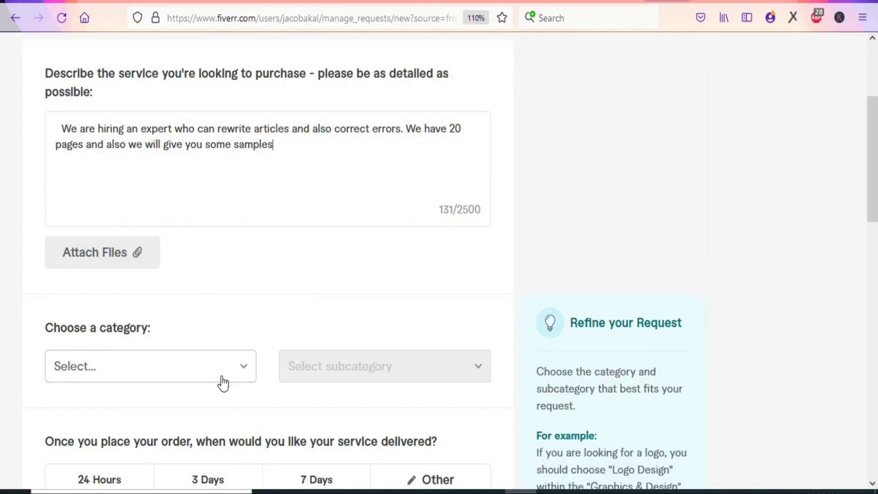
- Categorize the request under Writing & Translation > Articles & Blog Posts
click(243, 378)
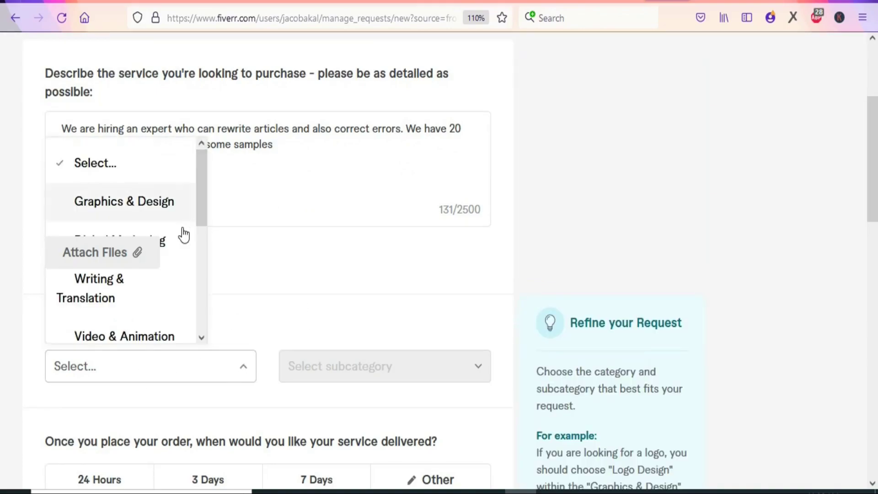
click(108, 295)
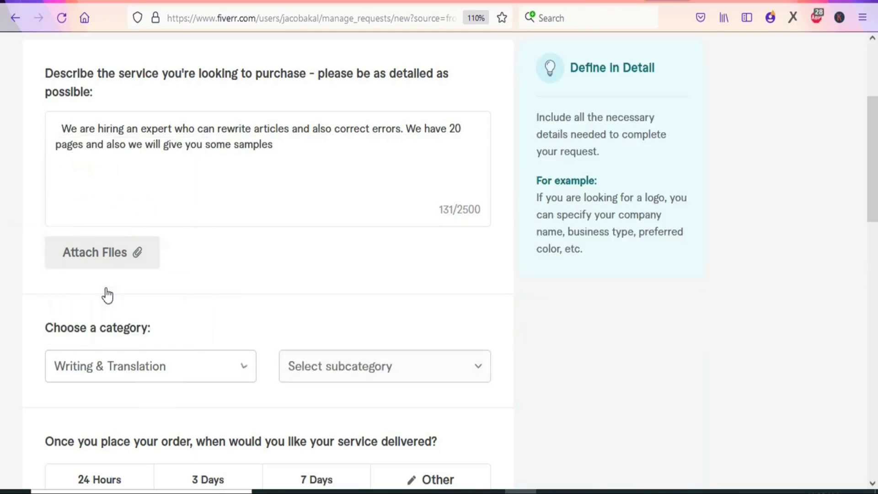
click(391, 366)
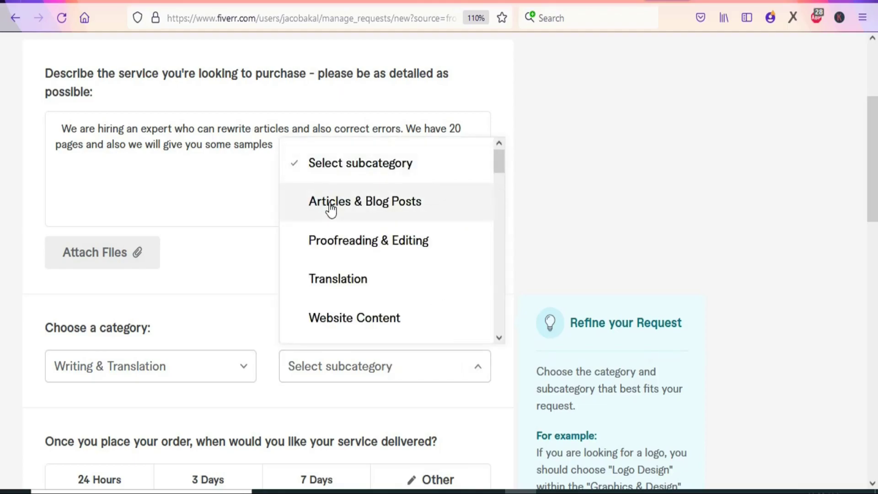
click(405, 210)
scroll(338, 180, down, 6)
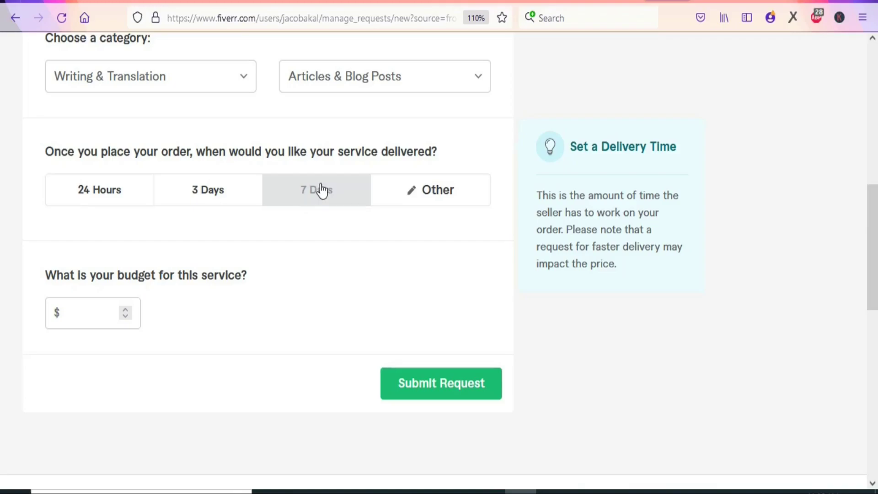
- Set 7 Days delivery and a $65 budget, then submit the request
click(321, 190)
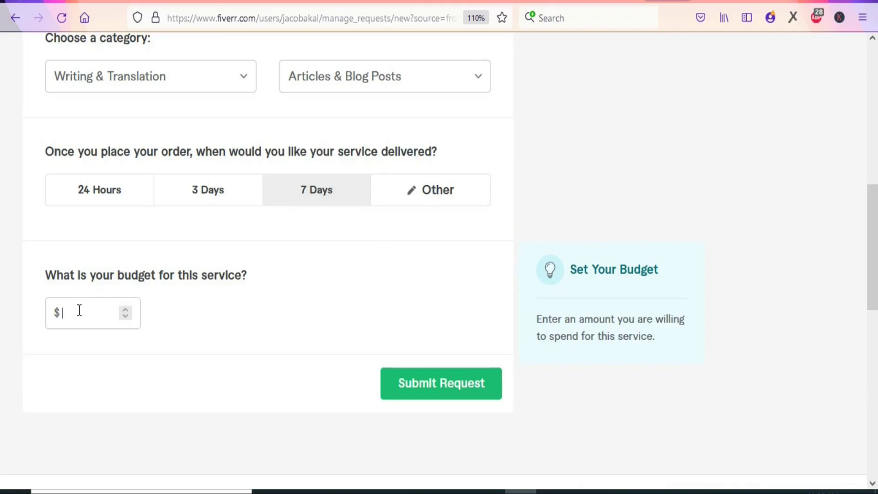
text(65)
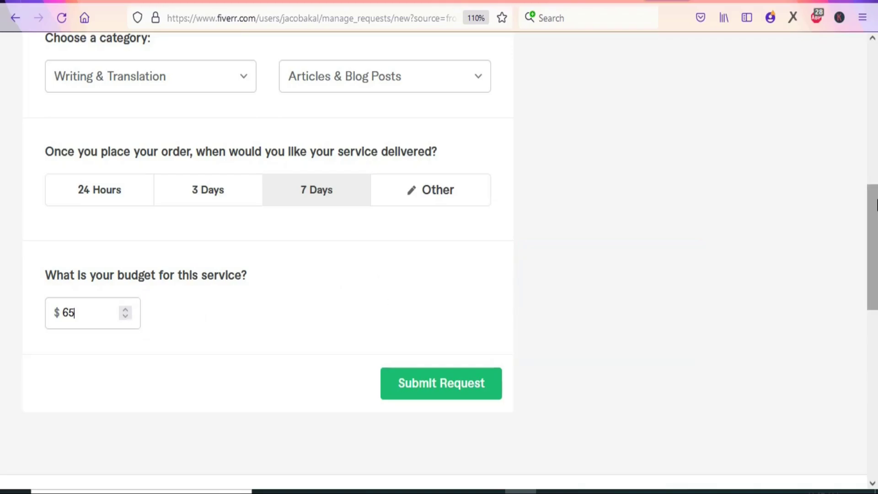
scroll(874, 195, up, 1)
scroll(875, 195, up, 2)
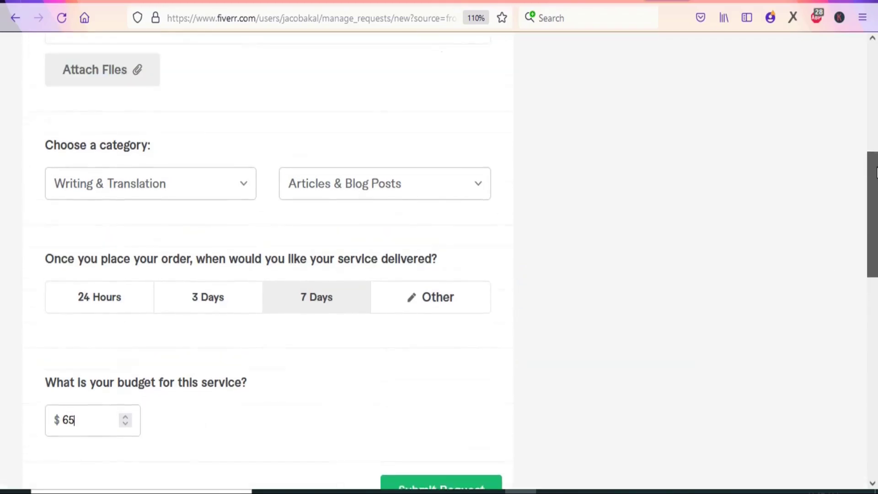
scroll(474, 181, down, 5)
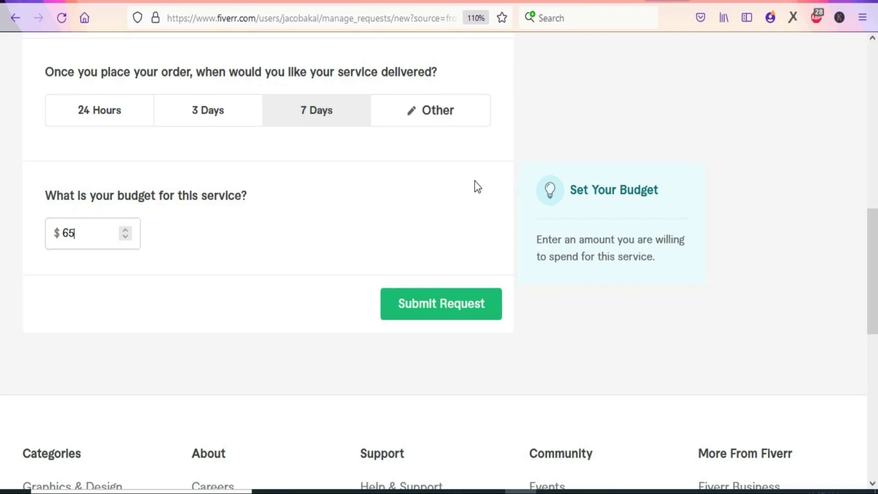
click(420, 310)
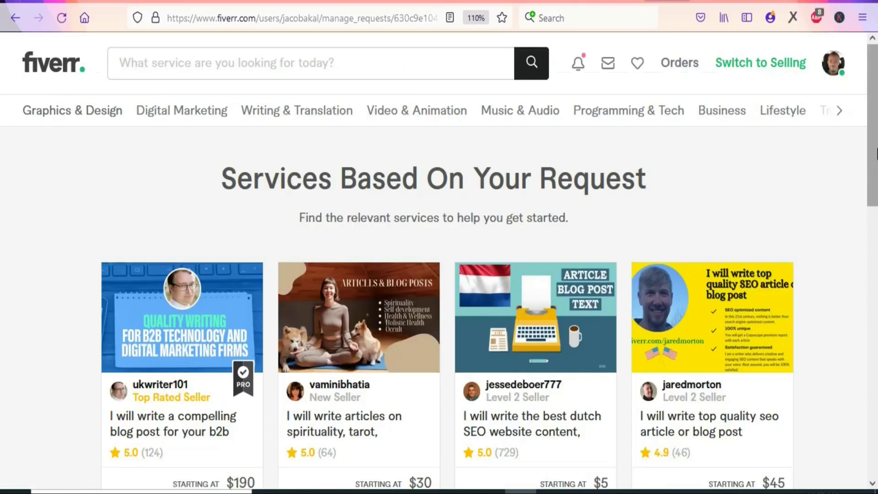
- Rerun the recent 'rewrite article' search from the Fiverr search box
scroll(358, 359, down, 1)
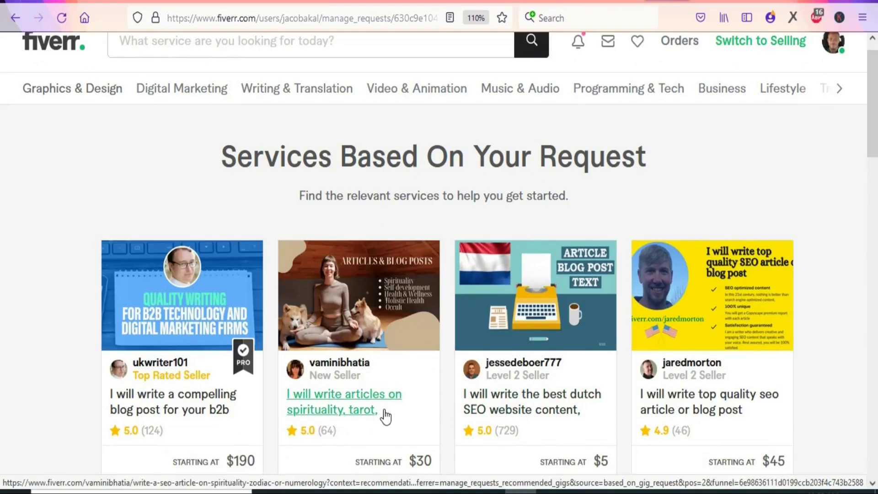
mouse_move(874, 145)
mouse_down()
mouse_move(875, 211)
mouse_move(876, 133)
mouse_up()
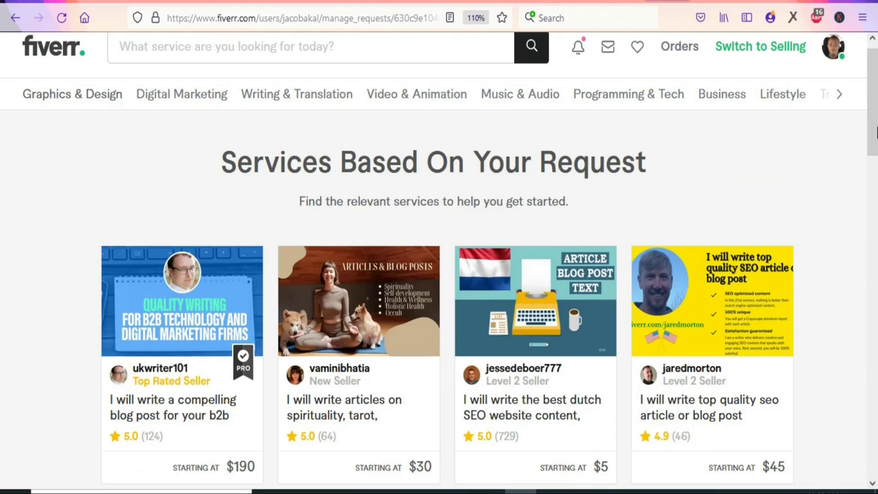
click(131, 43)
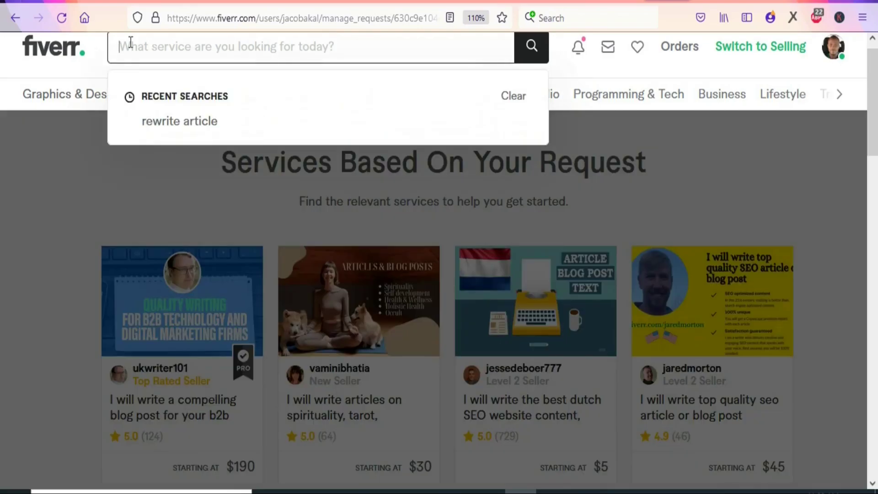
click(173, 131)
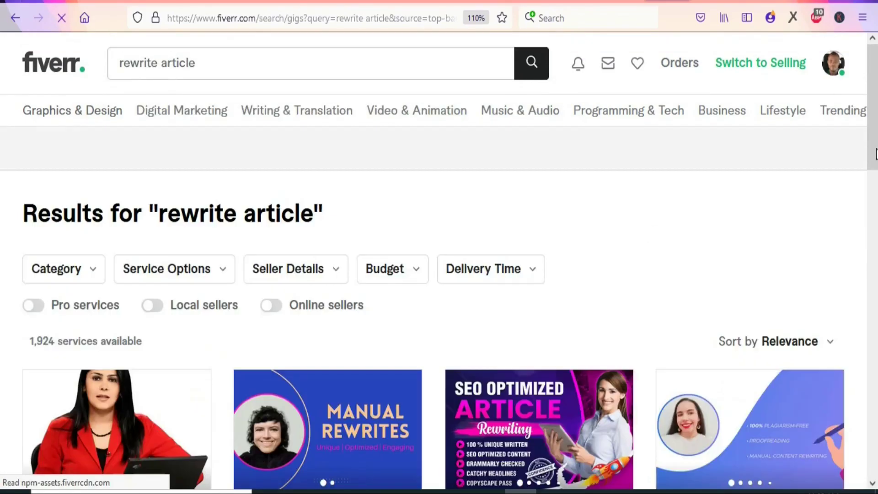
drag(876, 154, 875, 193)
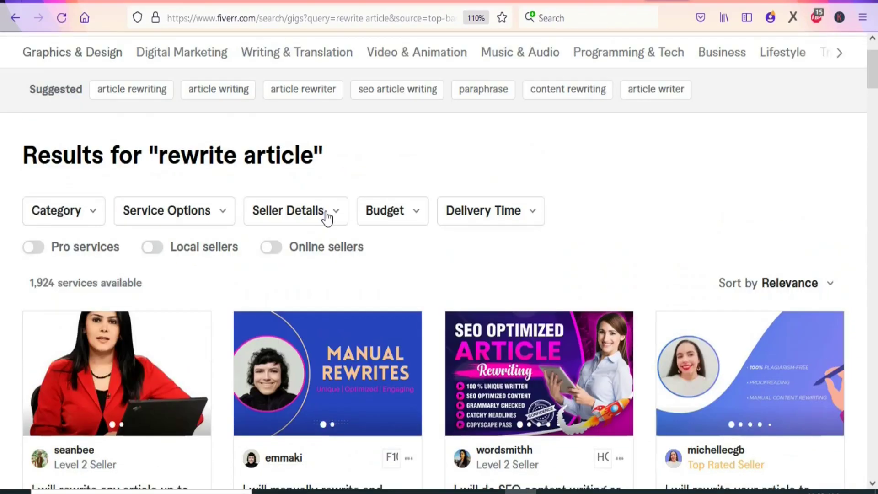
- Filter the results to sellers whose location is the United States
click(332, 218)
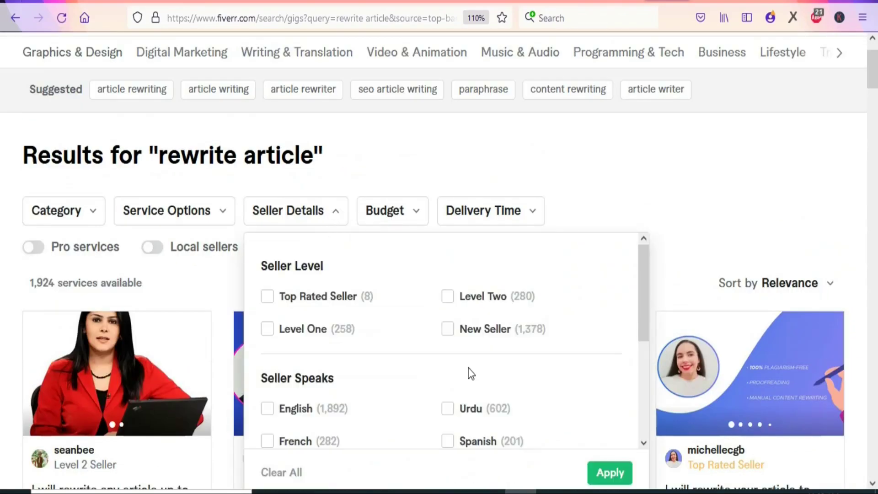
drag(639, 316, 638, 379)
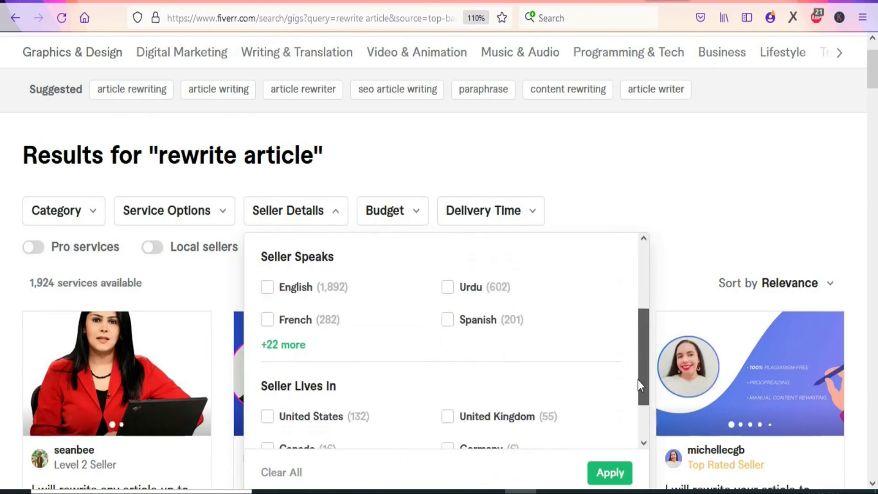
click(267, 417)
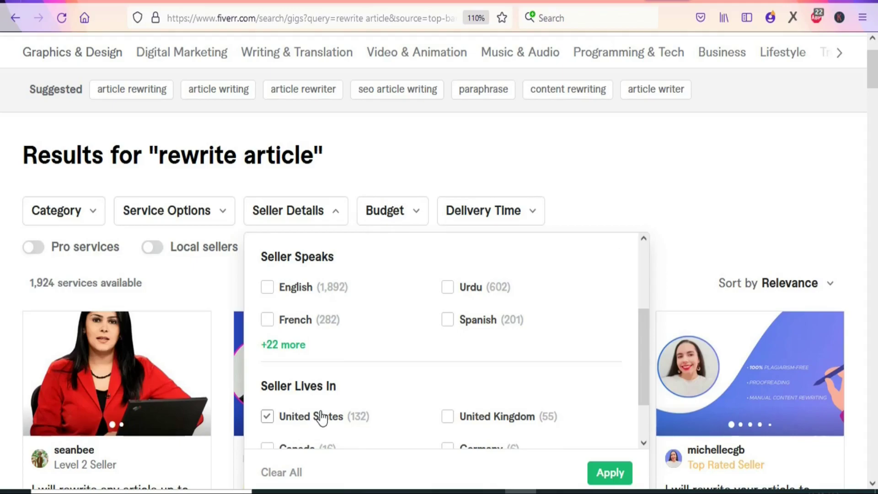
click(611, 474)
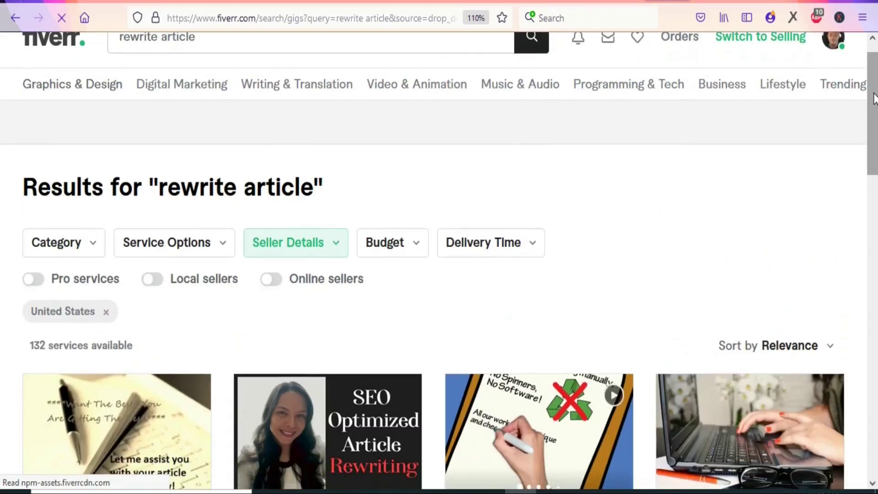
- Open the $15 'I will write or rewrite an article or blog post' gig
scroll(873, 136, down, 3)
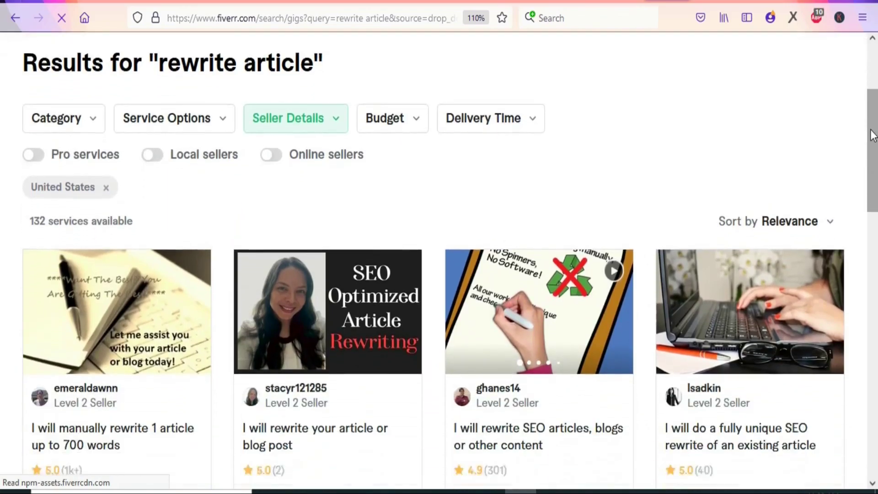
drag(874, 136, 873, 202)
scroll(874, 203, down, 5)
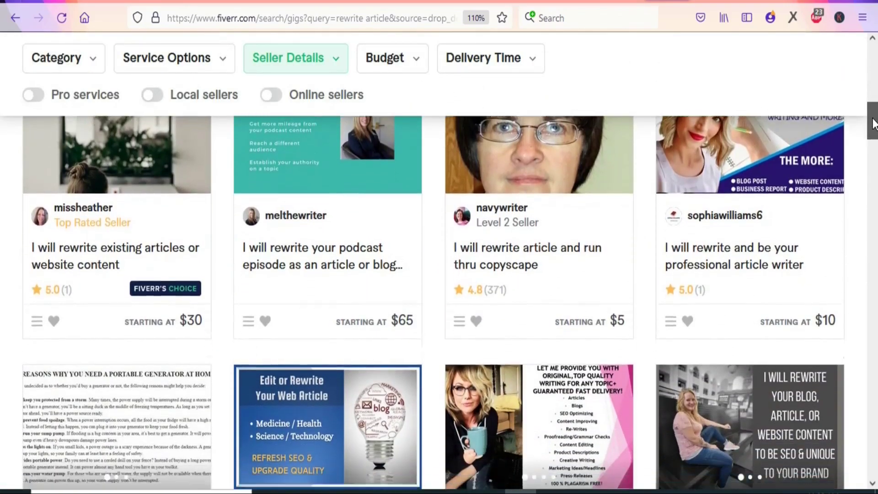
drag(874, 123, 875, 197)
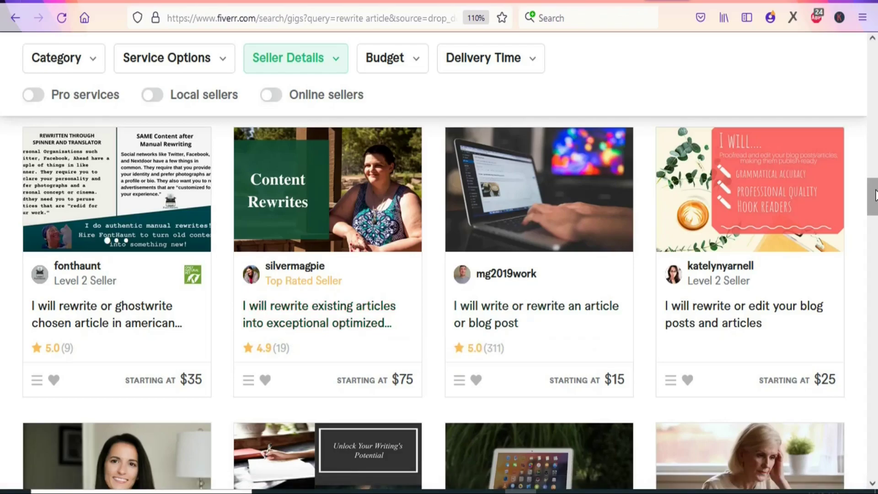
scroll(469, 249, down, 1)
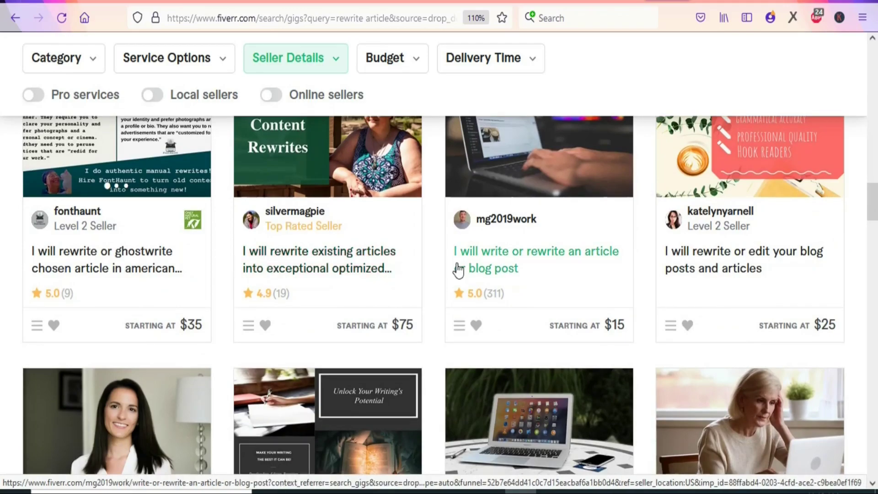
click(492, 268)
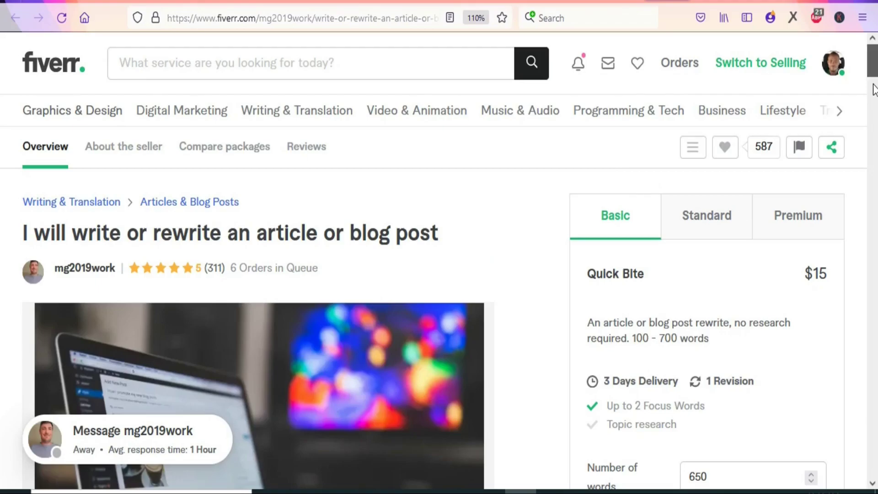
- Contact the seller with the pasted 60-page rewrite message offering a 12-page sample
scroll(875, 97, down, 5)
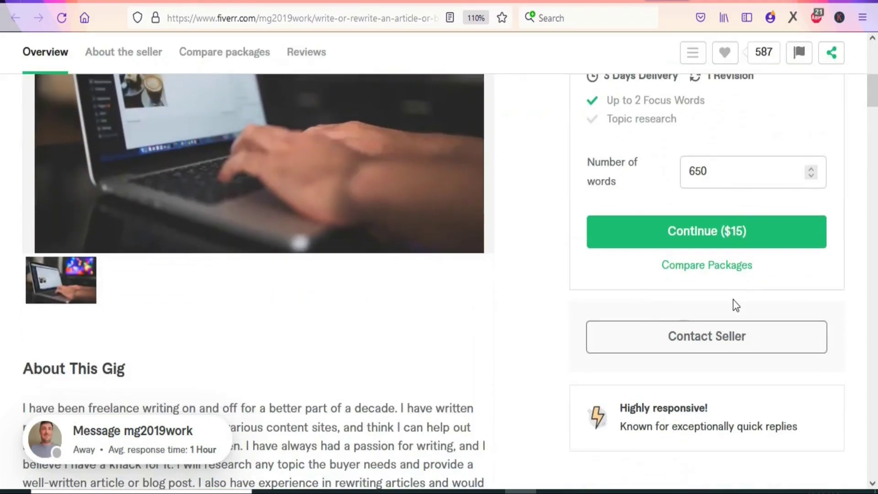
click(695, 338)
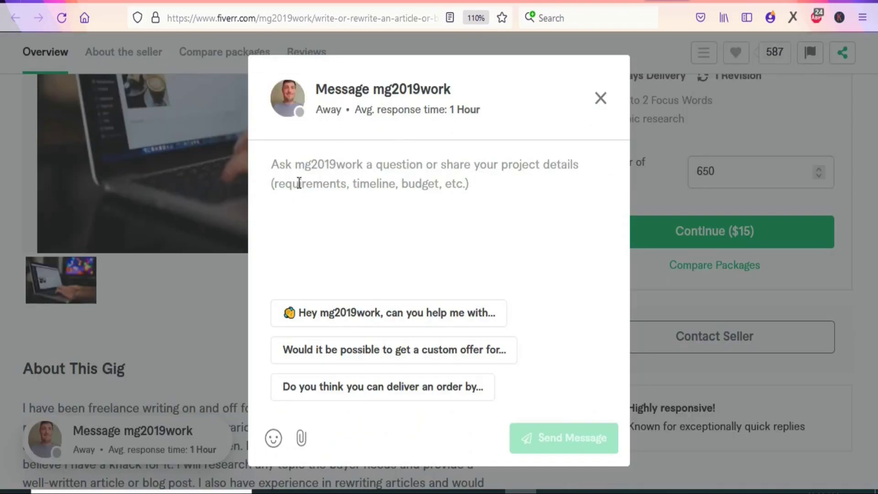
click(283, 165)
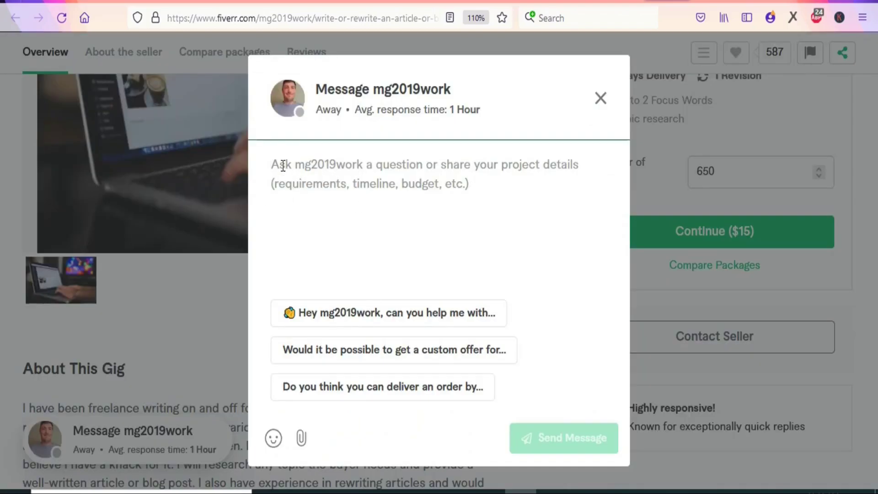
text(Hello, can you rewrite an article and correct mistakes? It is 60 pages of content and I will also give you a sample of the first 12 pages, so you can assure me that you can do the work or not.)
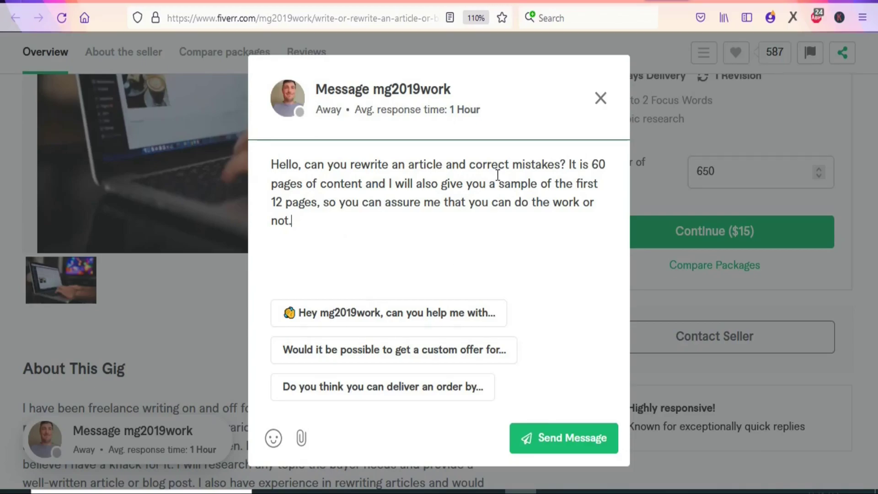
key(ctrl+Tab)
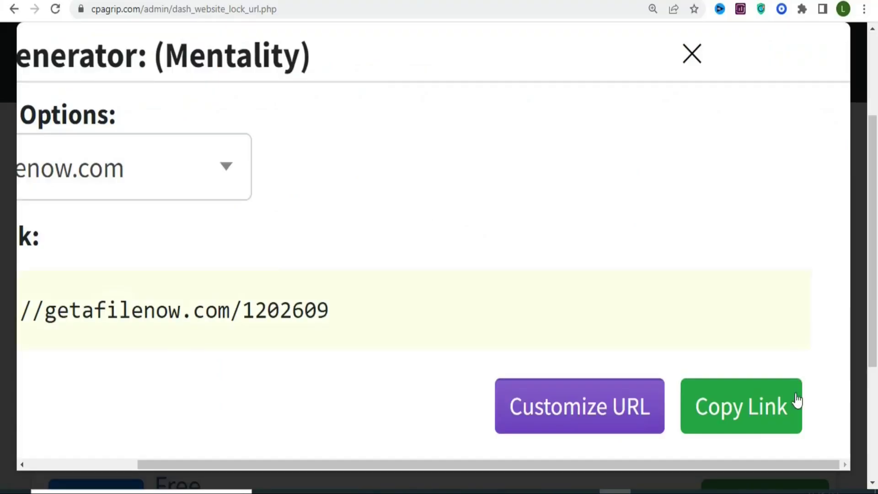
- Copy the getafilenow.com/1202609 locker link and apply it to '<<sample article>>' in the Doc
click(773, 407)
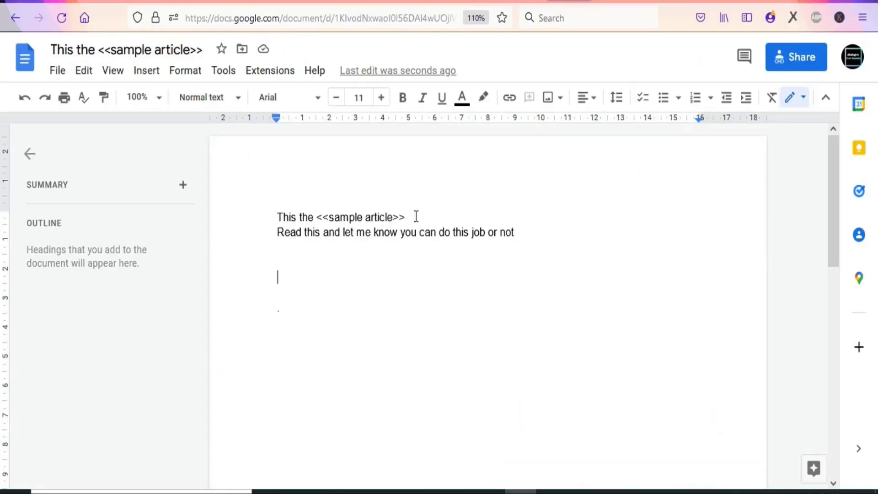
drag(411, 217, 316, 217)
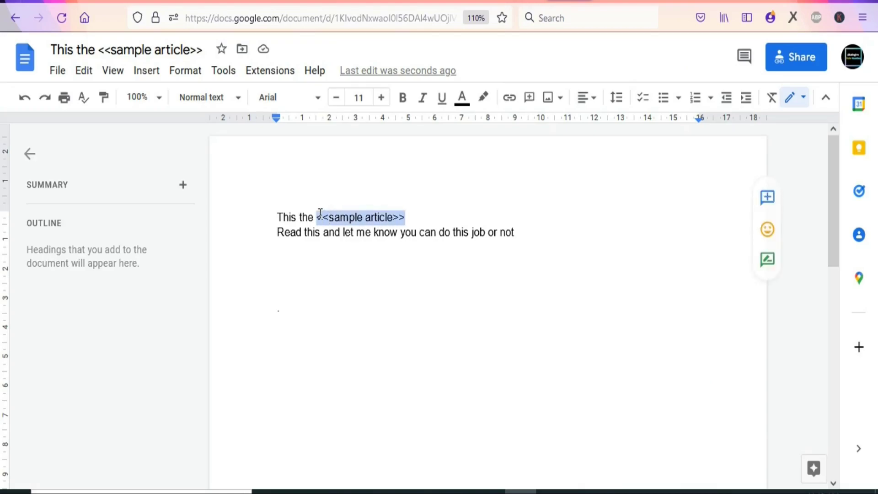
click(514, 101)
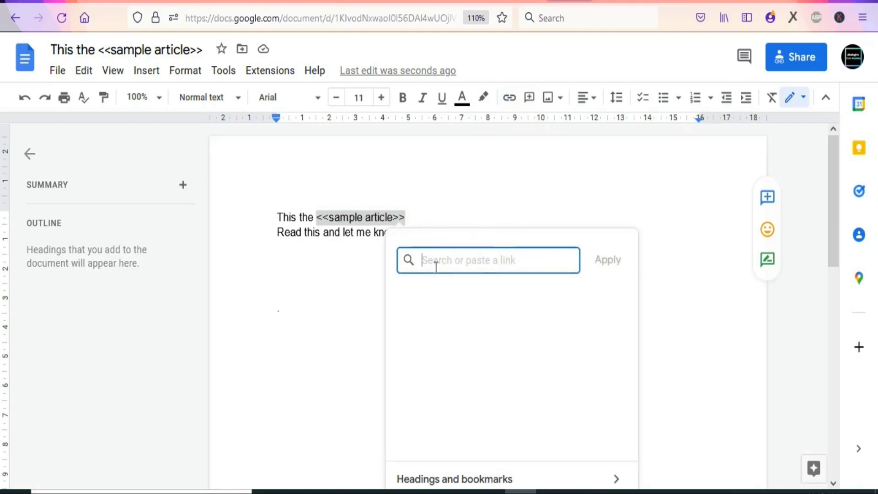
right_click(433, 264)
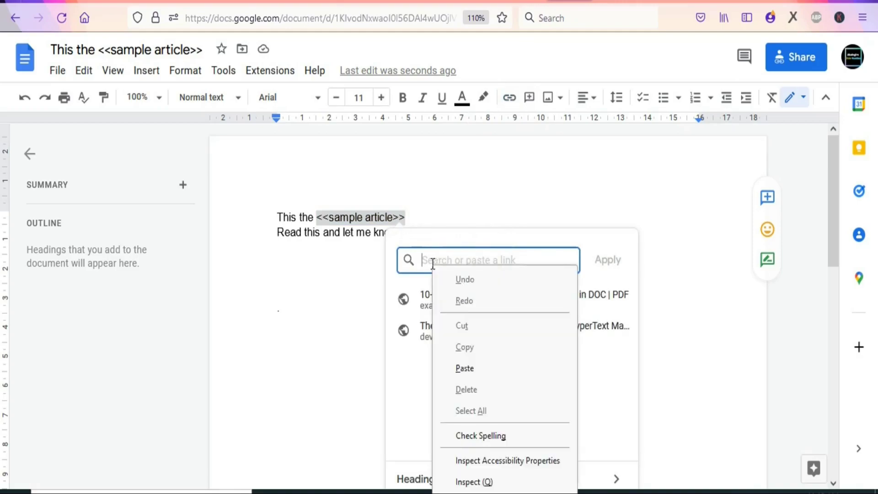
click(465, 367)
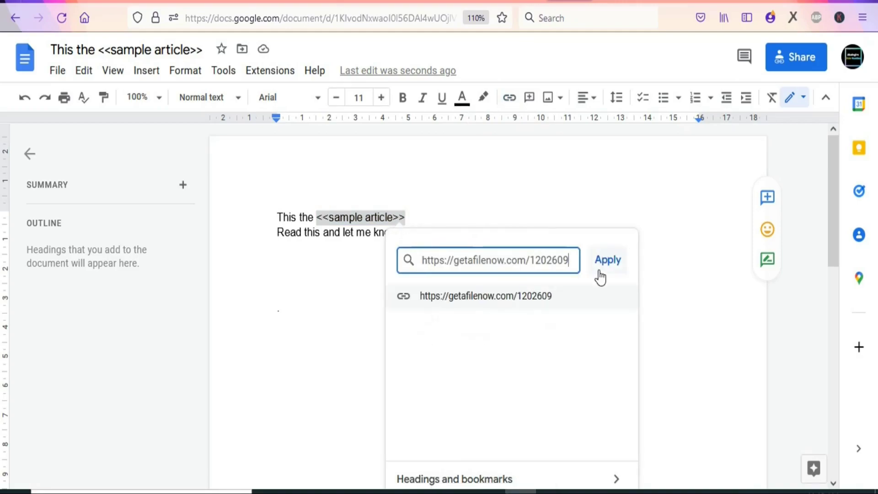
click(607, 270)
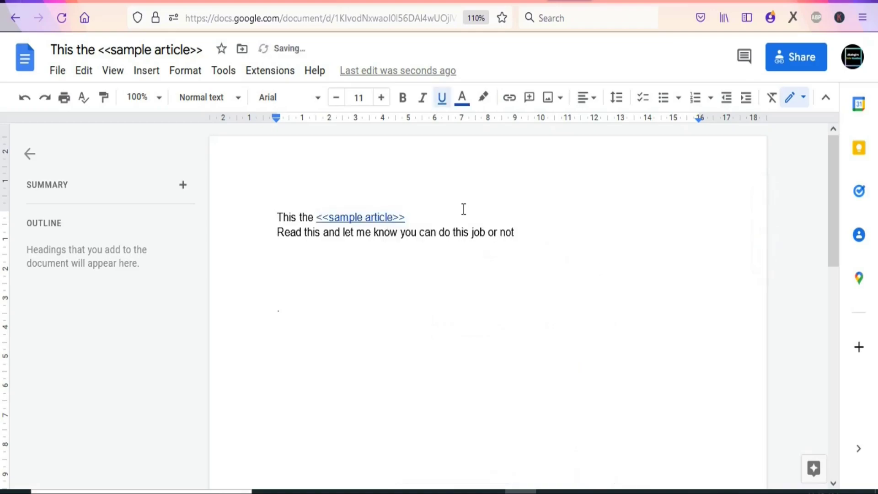